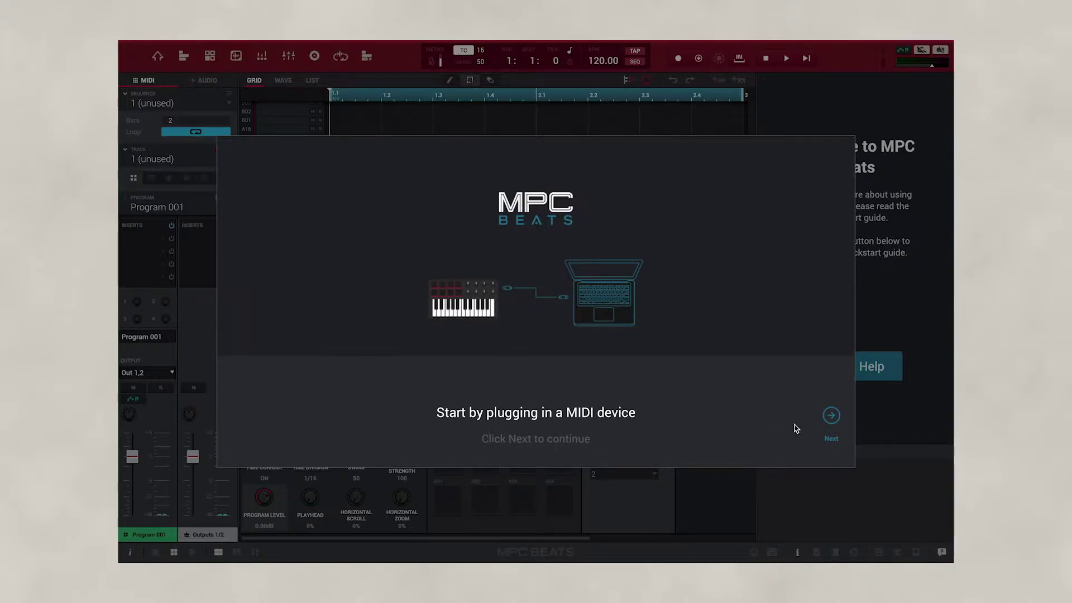
Advance to the MIDI map step and browse Factory > Akai maps, keeping New MIDI Mapping 1.
left_click(833, 418)
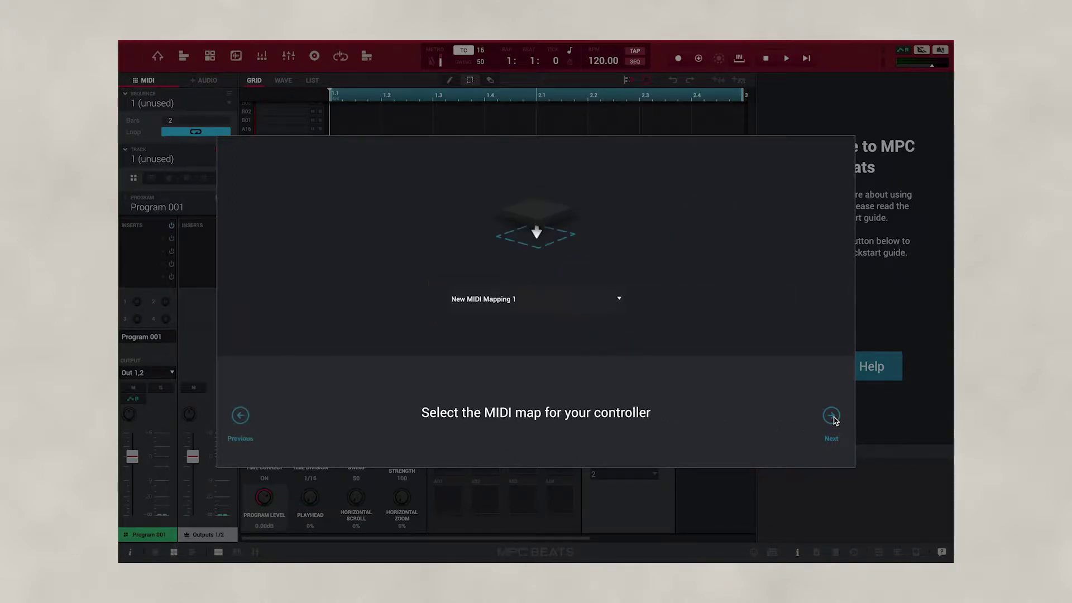
left_click(618, 301)
mouse_move(614, 321)
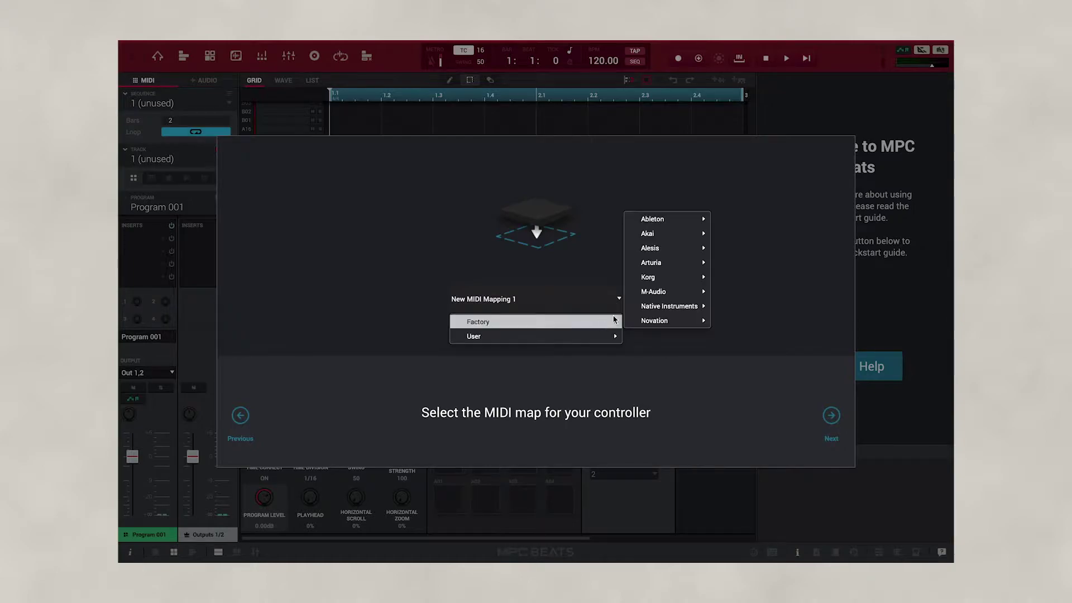
mouse_move(658, 232)
left_click(584, 256)
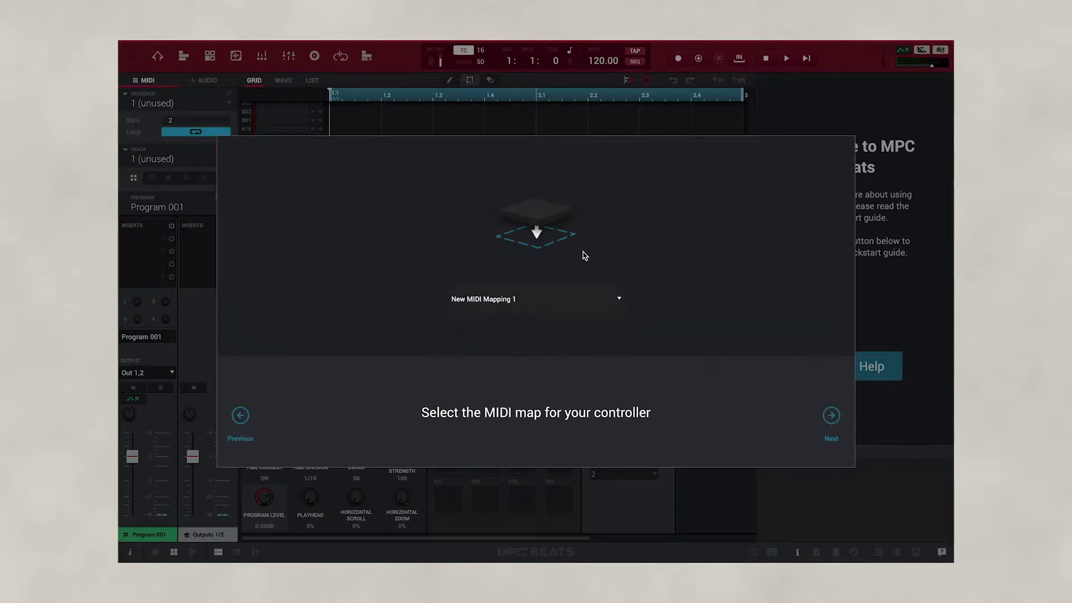
Choose the Simple workspace, finish setup with Start making beats, and dismiss the start dialog.
left_click(833, 422)
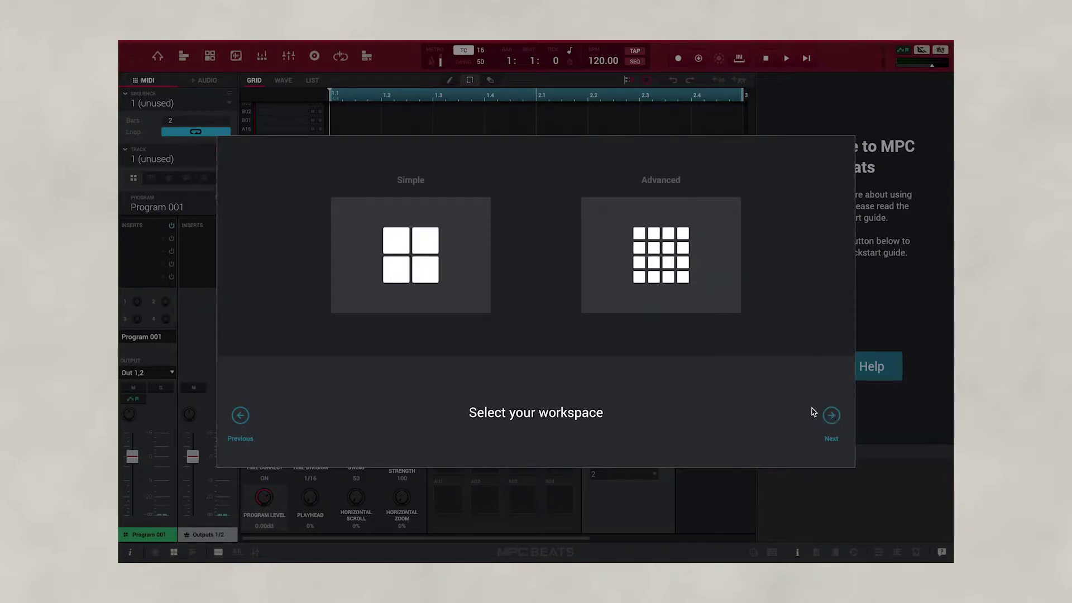
left_click(447, 292)
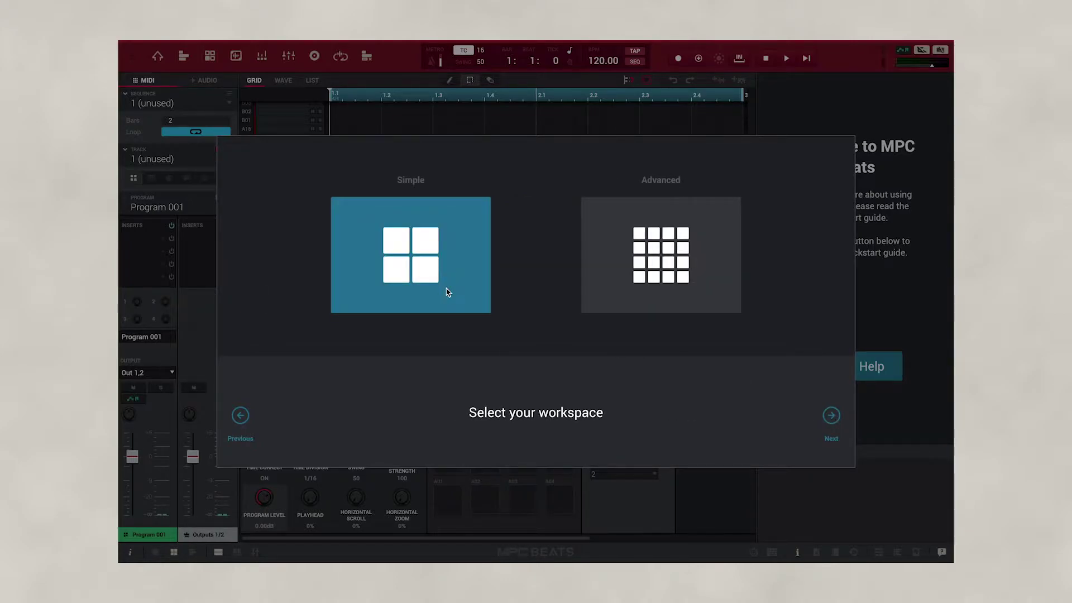
left_click(833, 419)
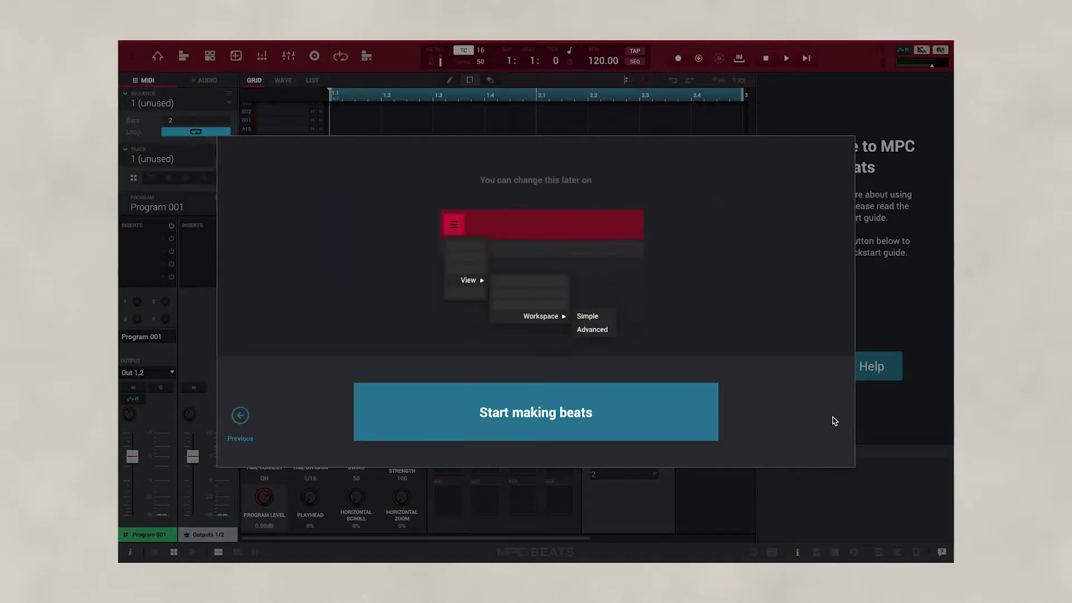
left_click(611, 411)
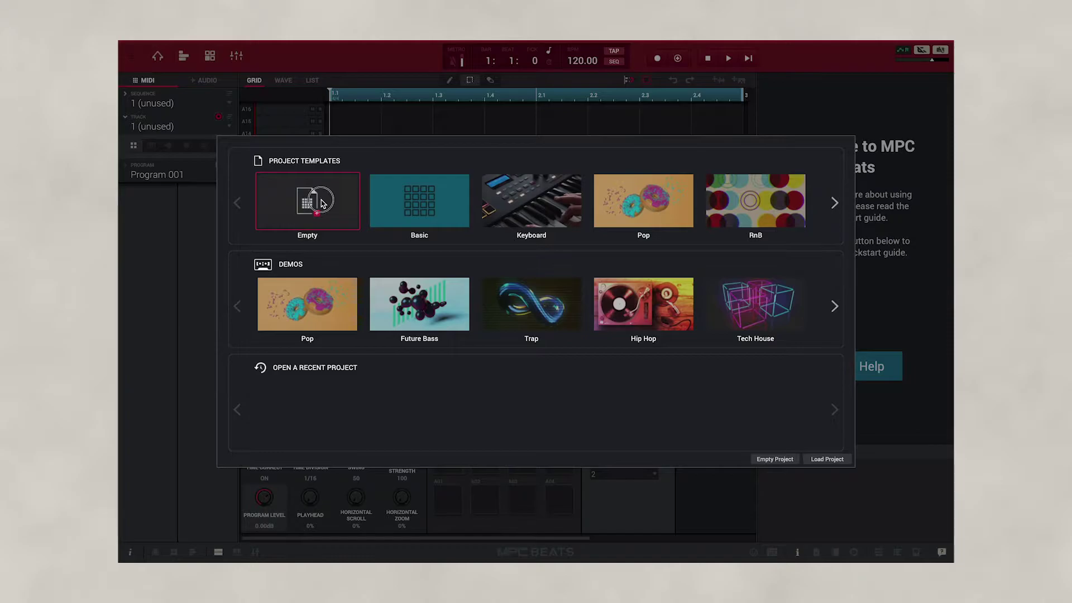
left_click(828, 459)
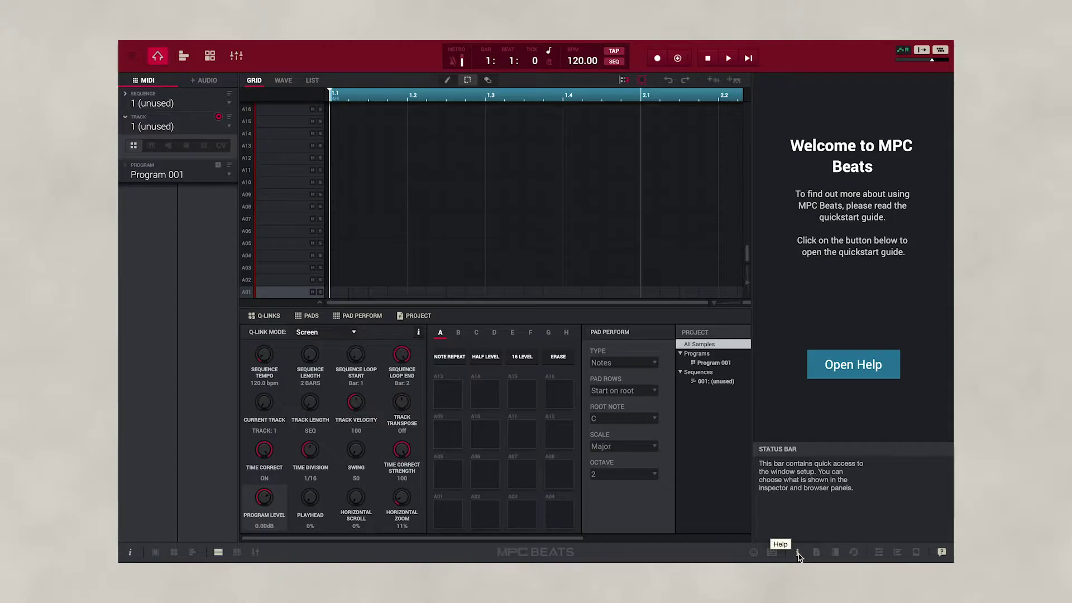
Close the welcome help panel so the grid and browser fill the window.
left_click(798, 554)
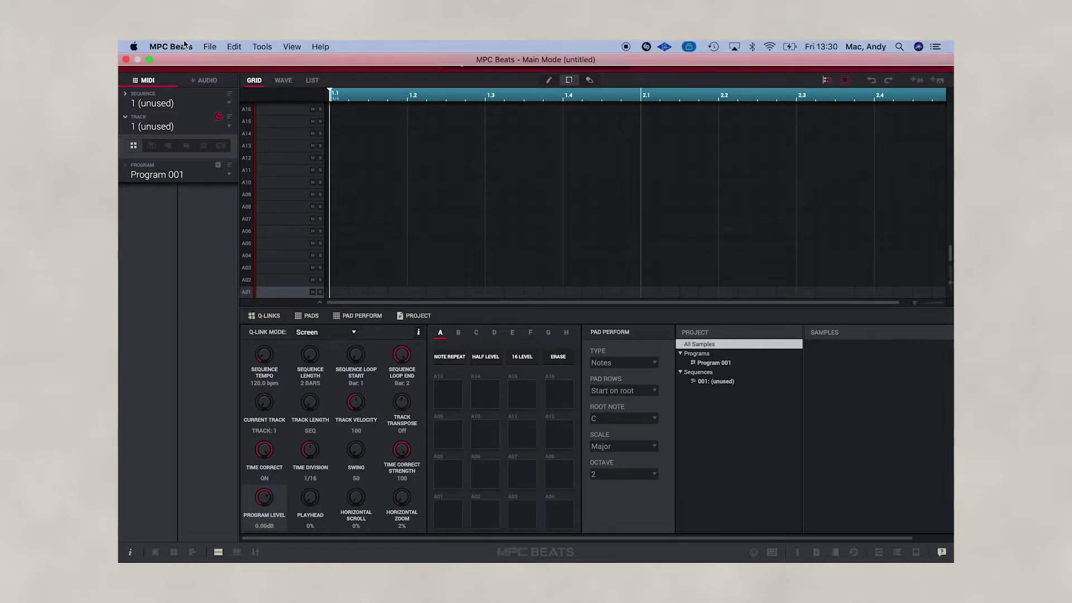
left_click(184, 44)
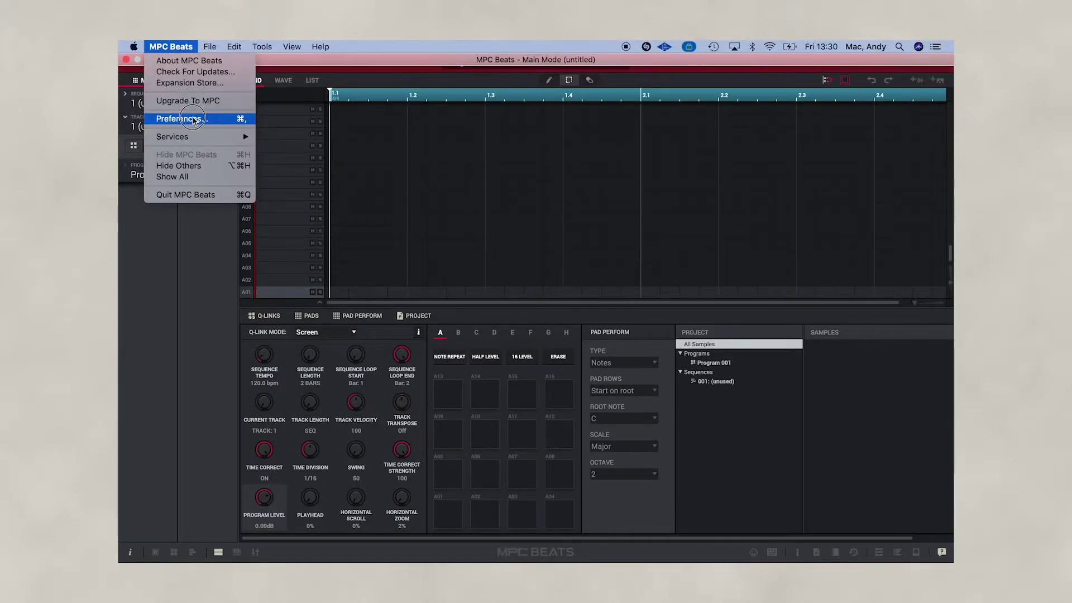
Set both audio input and output devices to MPM-4000U in Preferences and confirm.
left_click(193, 120)
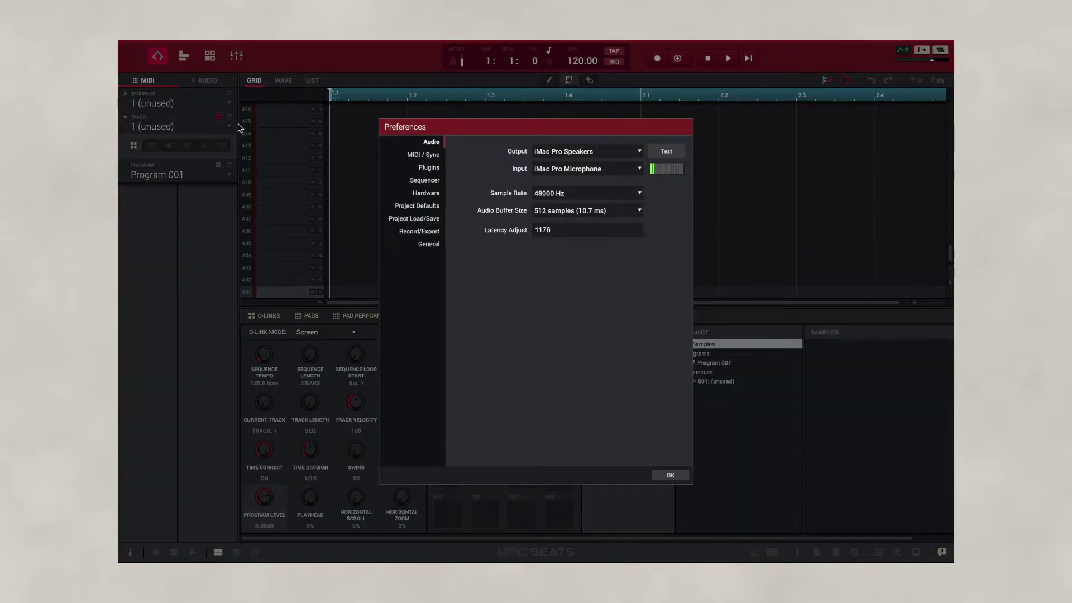
left_click(551, 170)
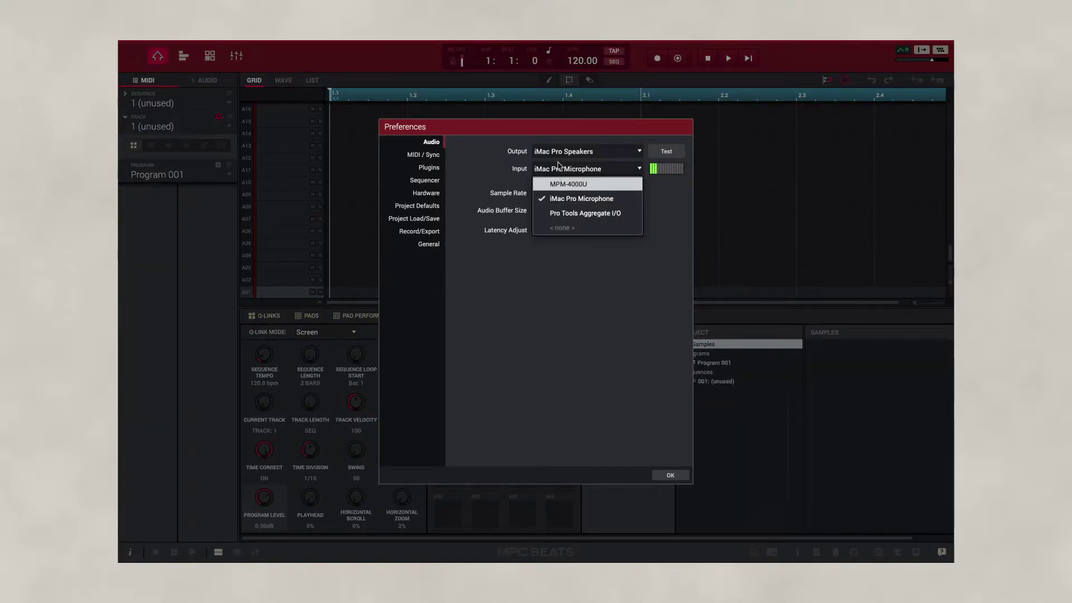
left_click(559, 183)
left_click(561, 157)
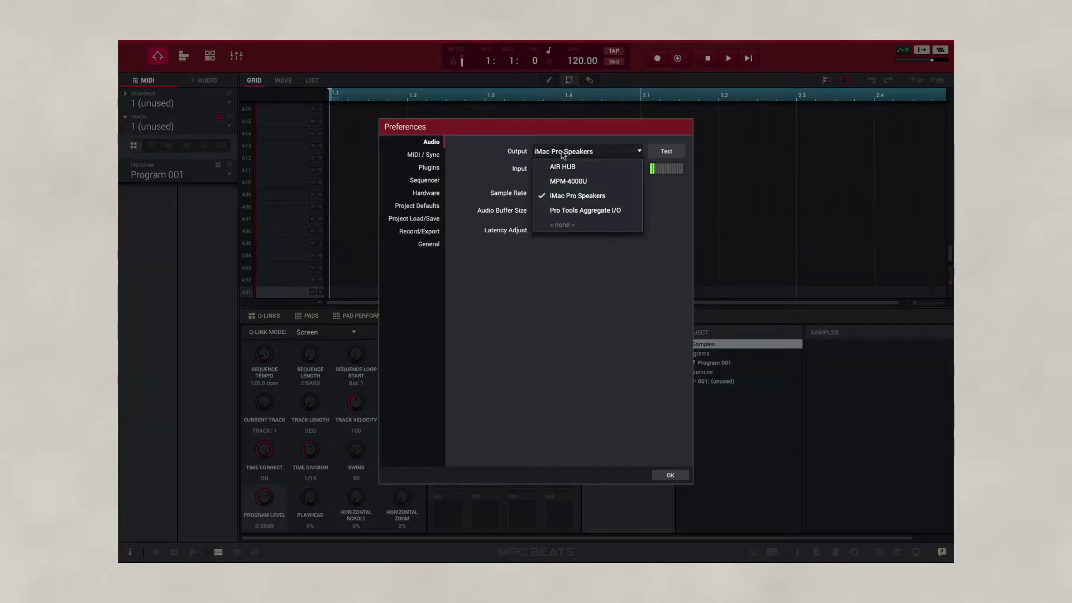
left_click(562, 181)
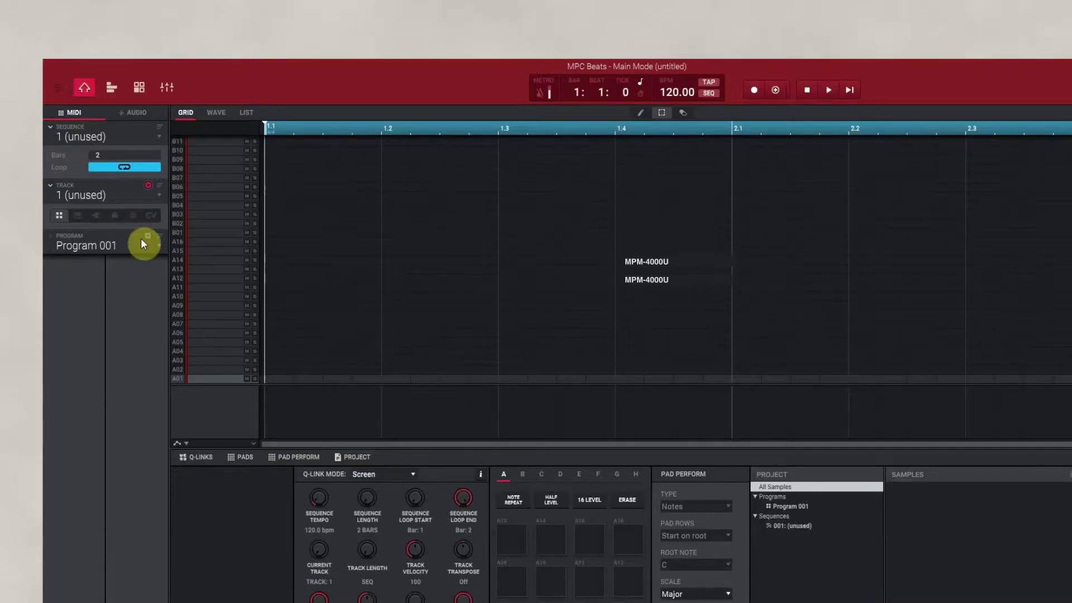
left_click(59, 88)
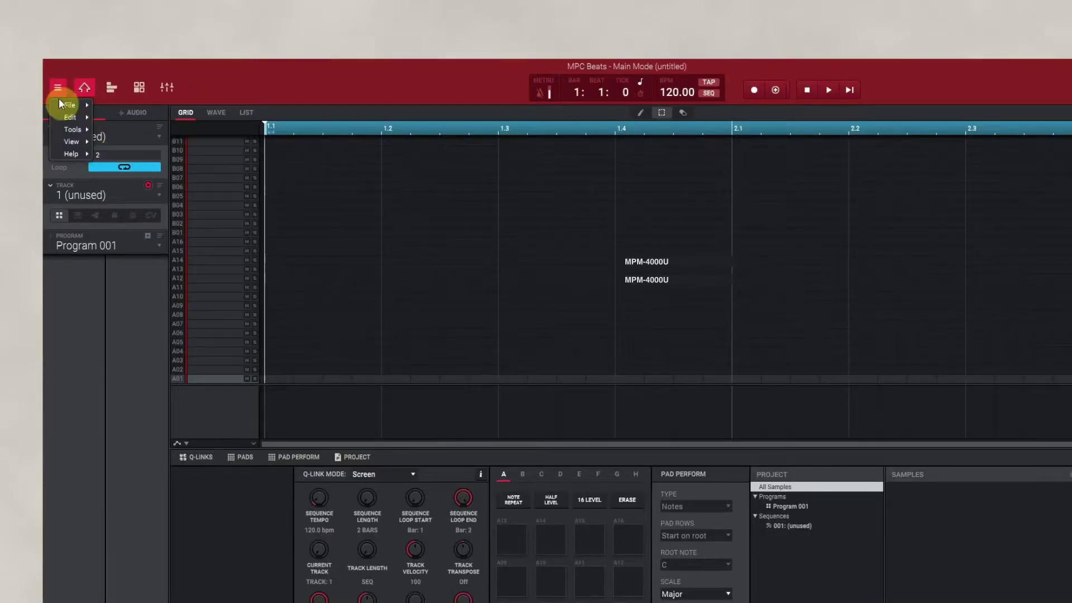
left_click(63, 115)
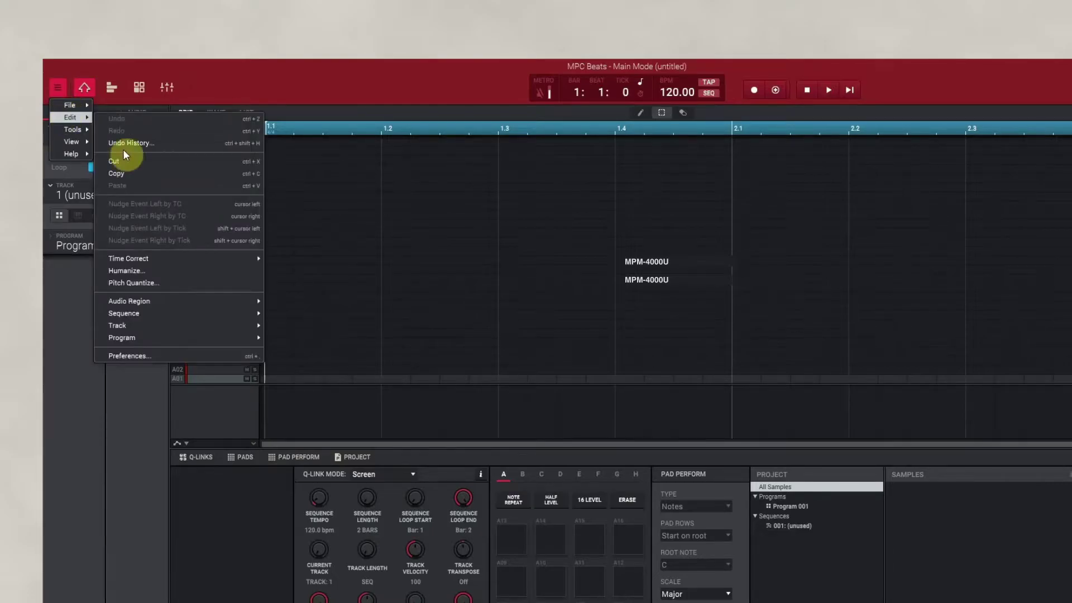
left_click(168, 356)
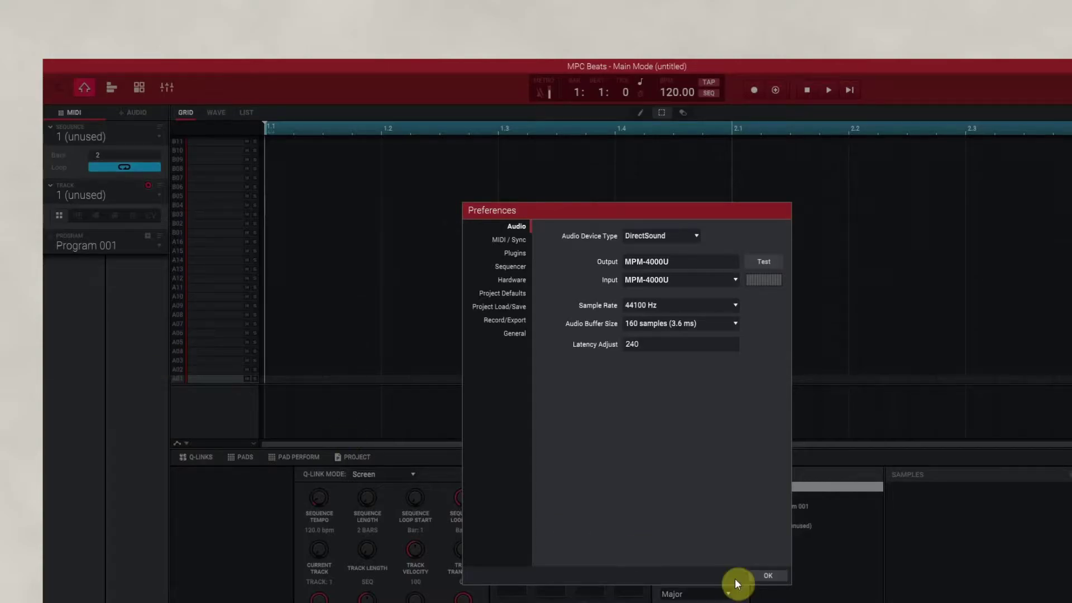
left_click(768, 575)
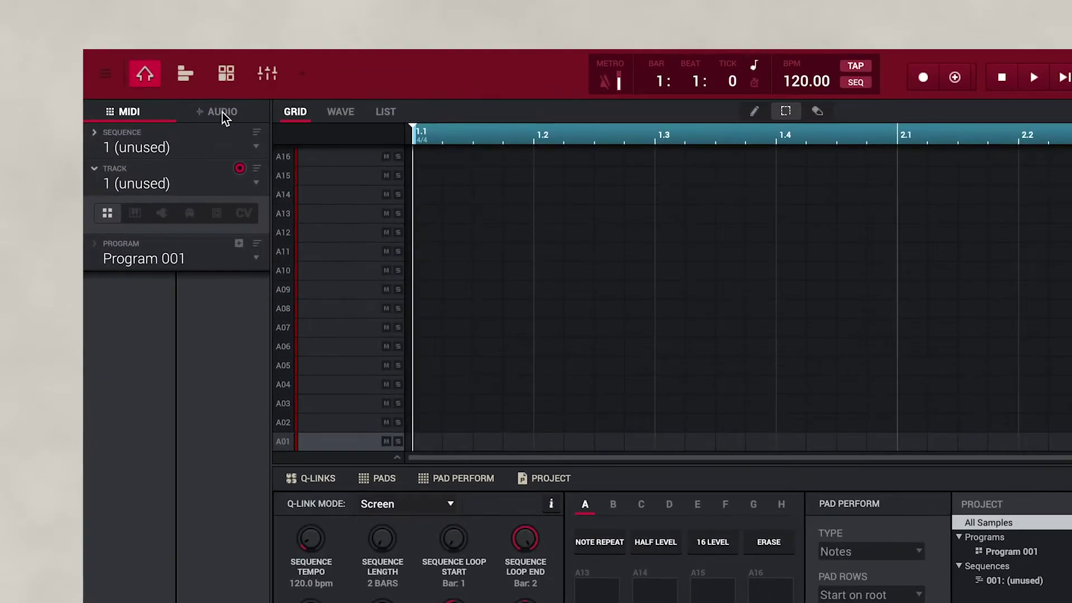
Show audio track settings in the side panel and switch to Track View.
left_click(204, 80)
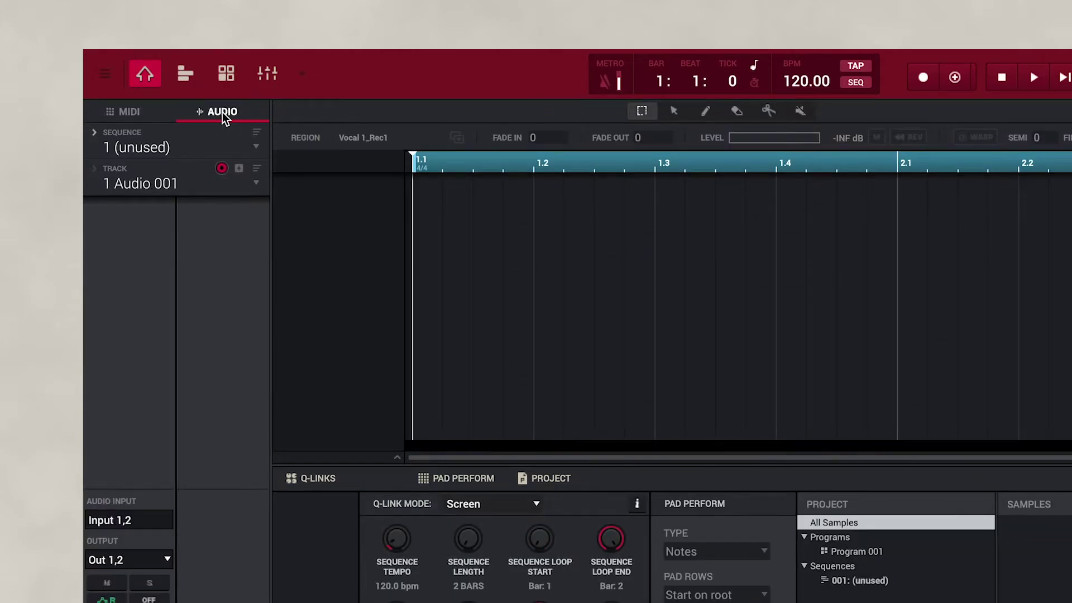
left_click(185, 74)
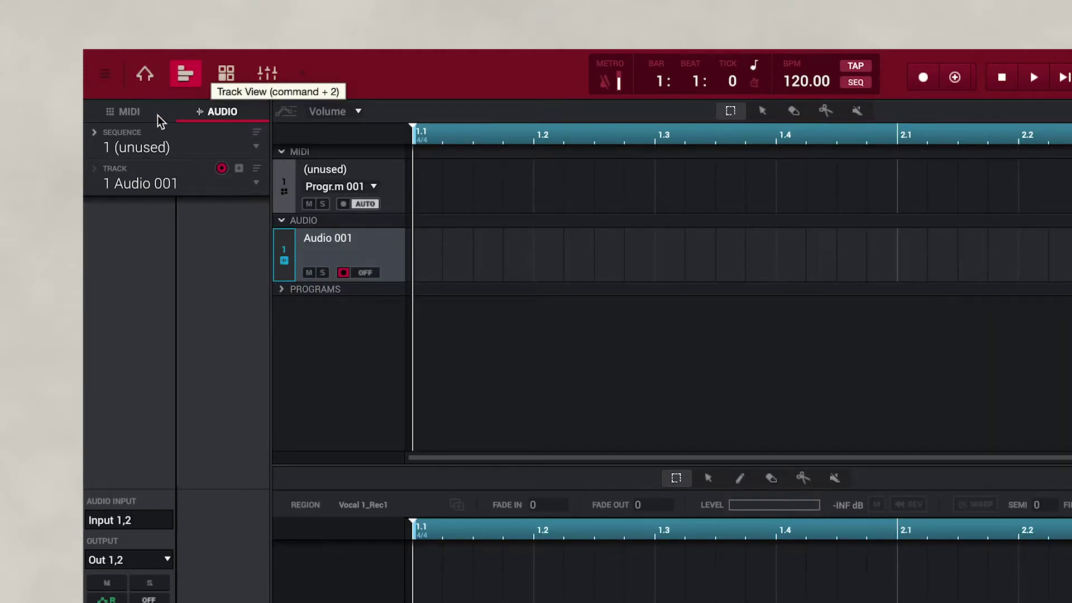
Toggle the sequence loop and rename the sequence to 'Podcast Demo'.
left_click(95, 132)
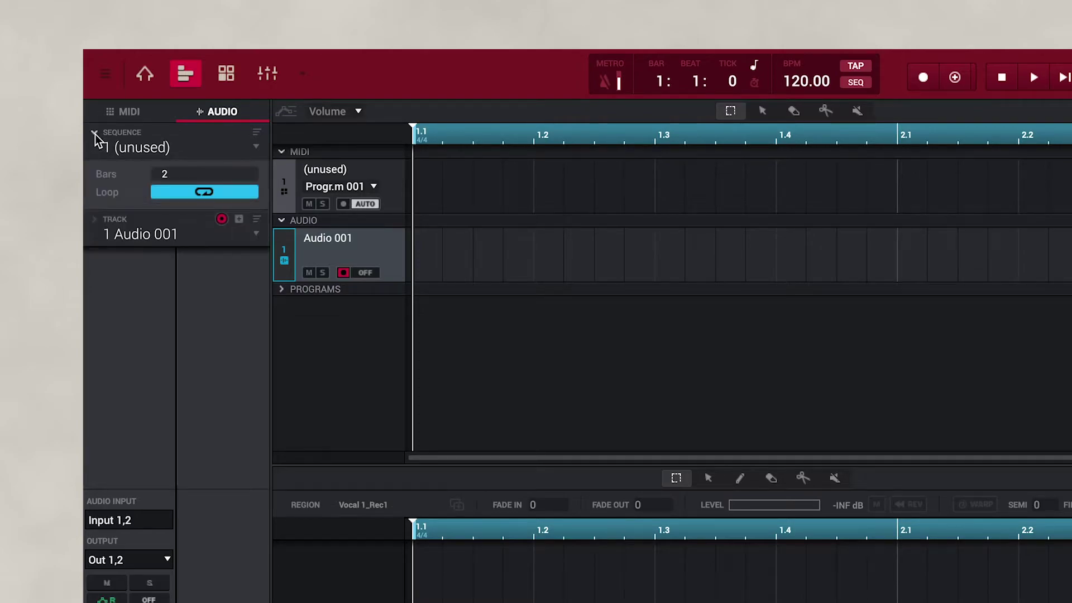
left_click(174, 191)
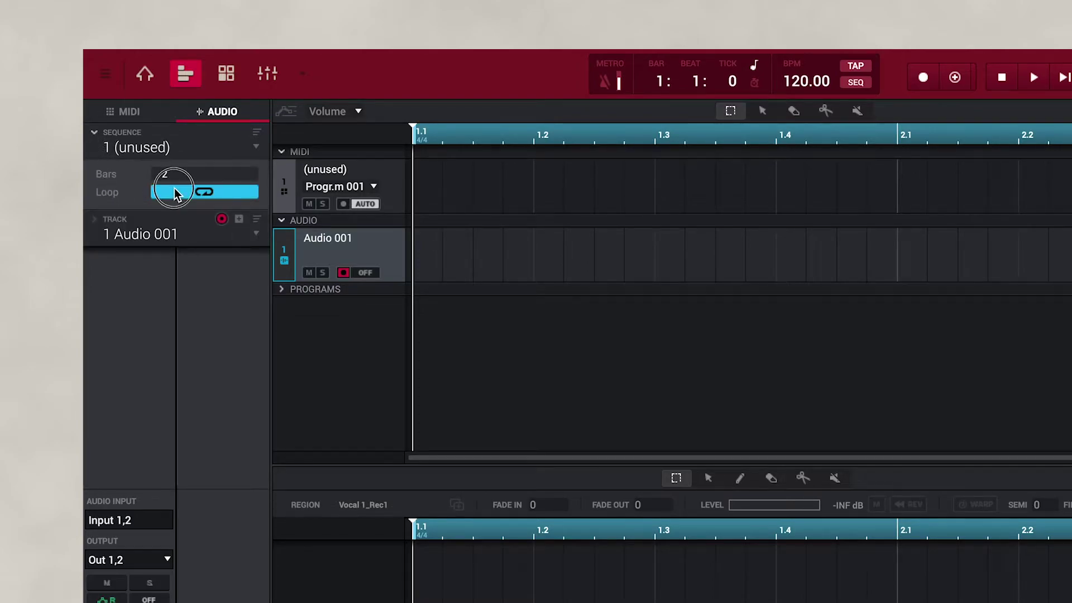
double_click(177, 143)
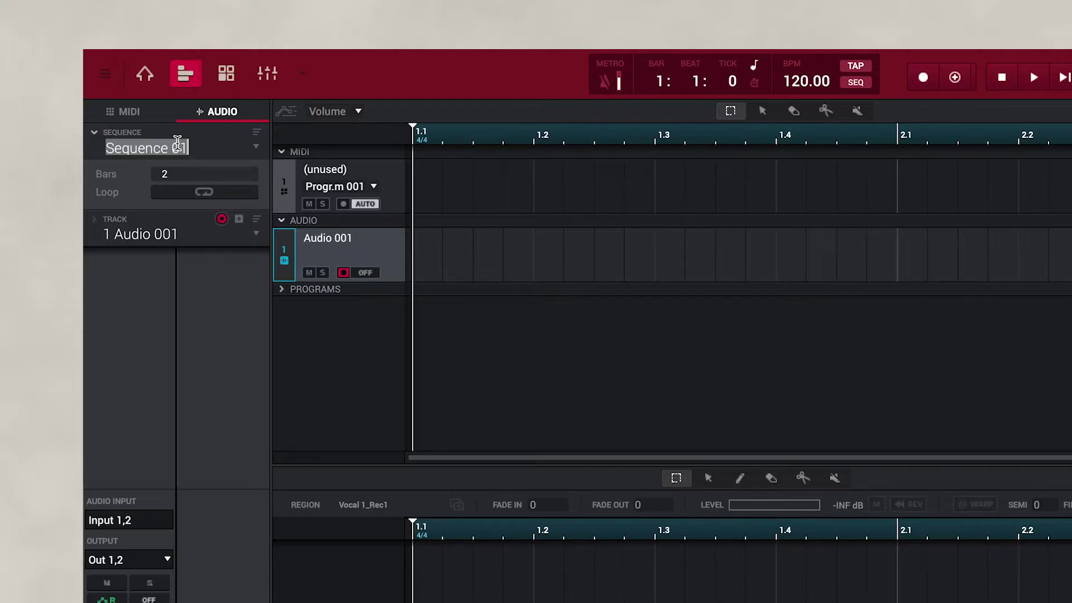
type("Podcast Demo")
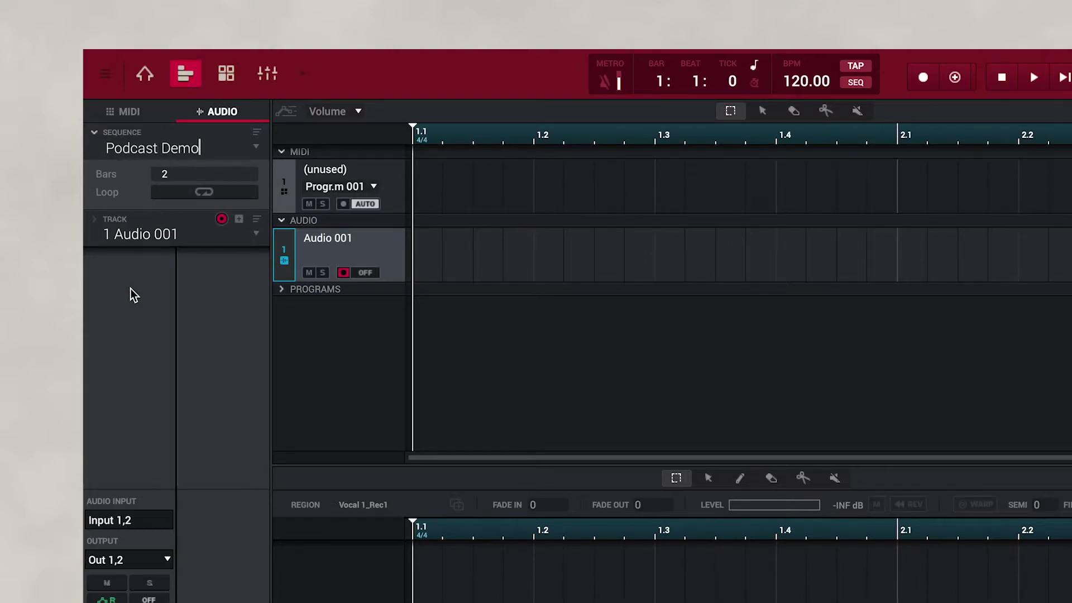
Rename the audio track to 'Vocal 1' and turn on its input monitoring.
double_click(149, 234)
key("BackSpace")
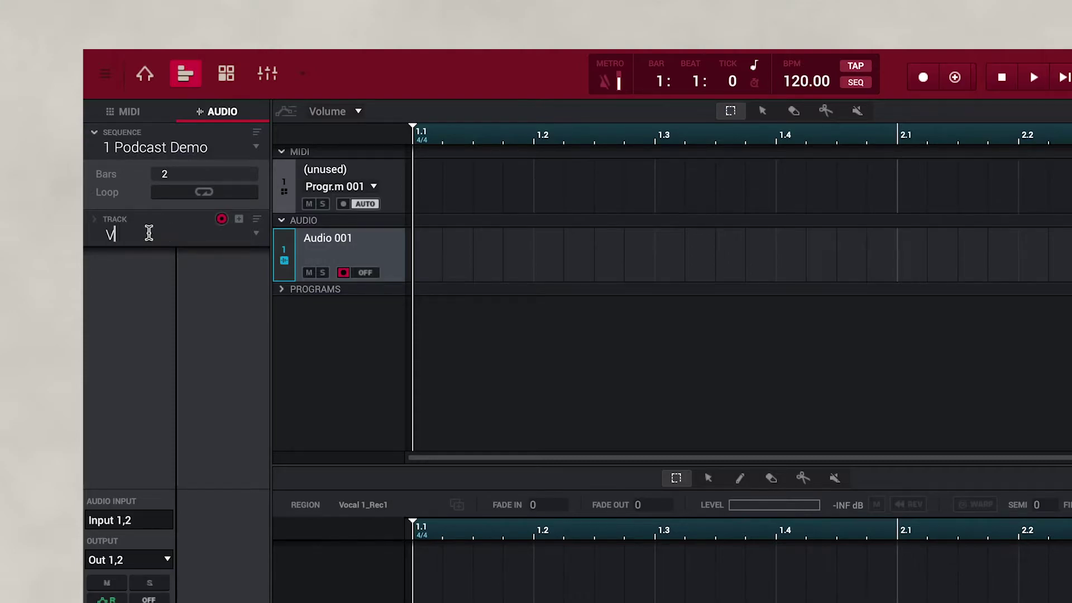
type("Vocal 1")
key("Return")
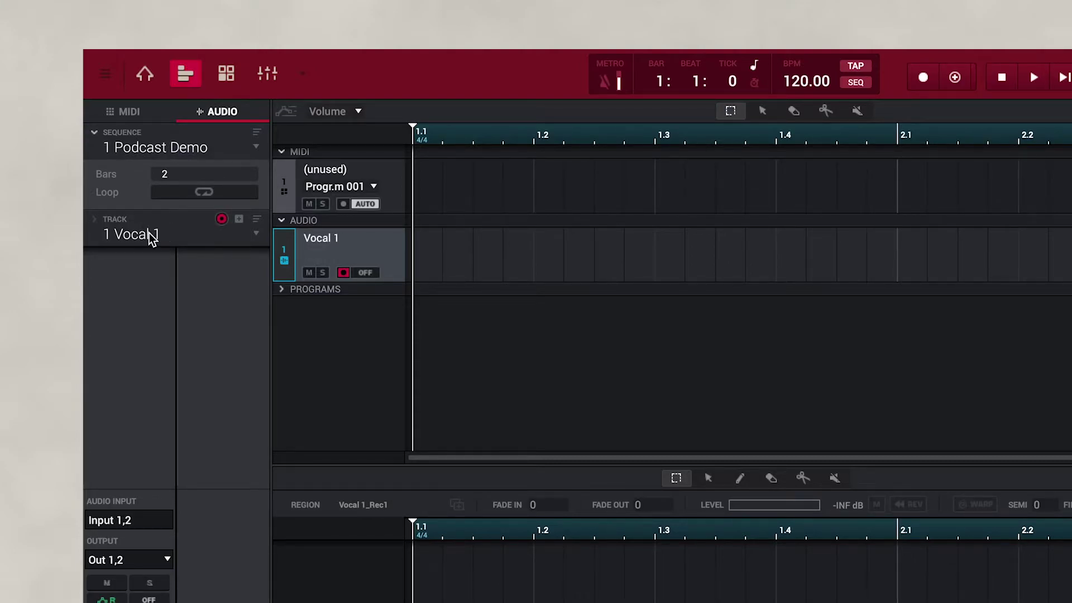
left_click(368, 273)
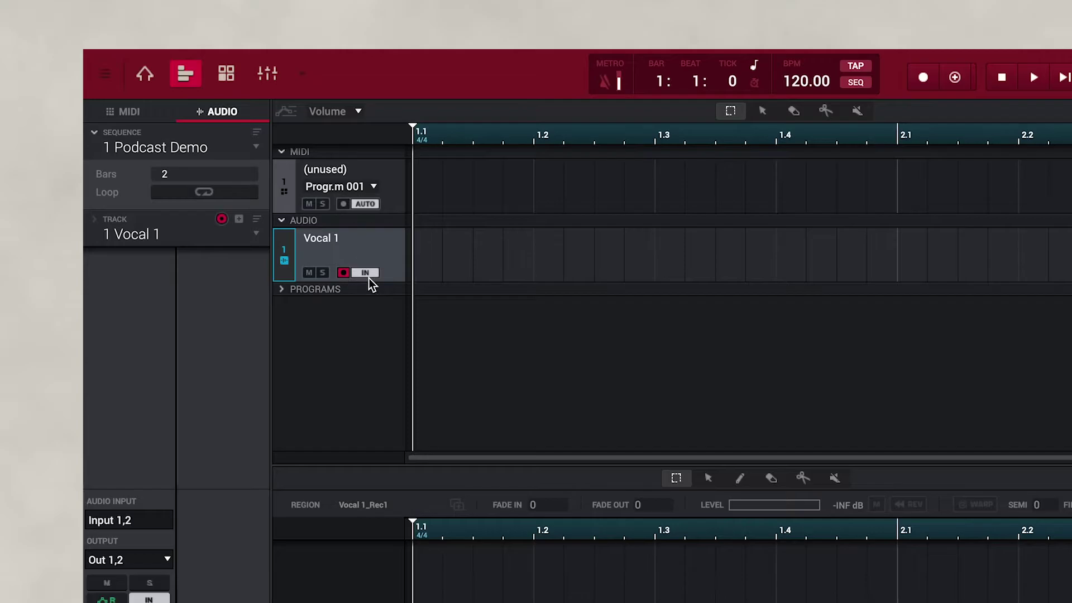
left_click(367, 274)
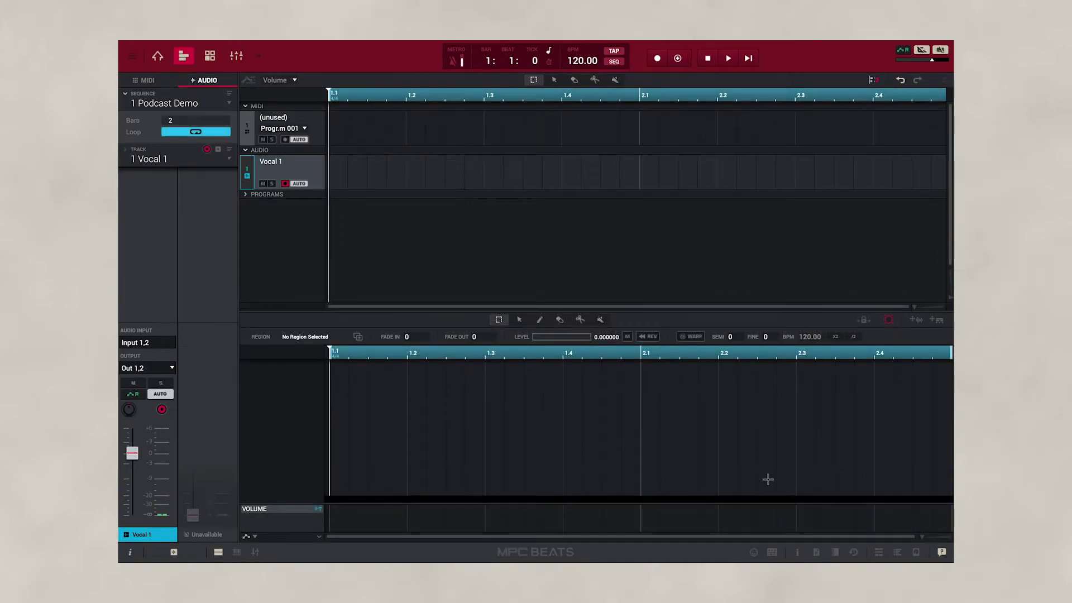
Switch the metronome off through Tools > Metronome > Enable and arm recording.
left_click(132, 56)
mouse_move(147, 96)
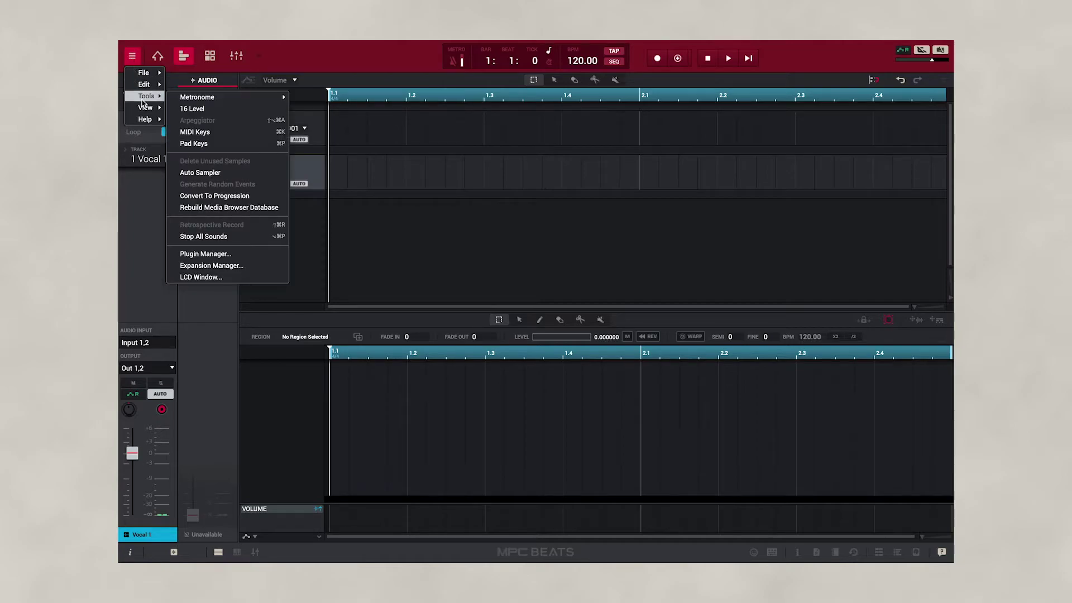
mouse_move(185, 99)
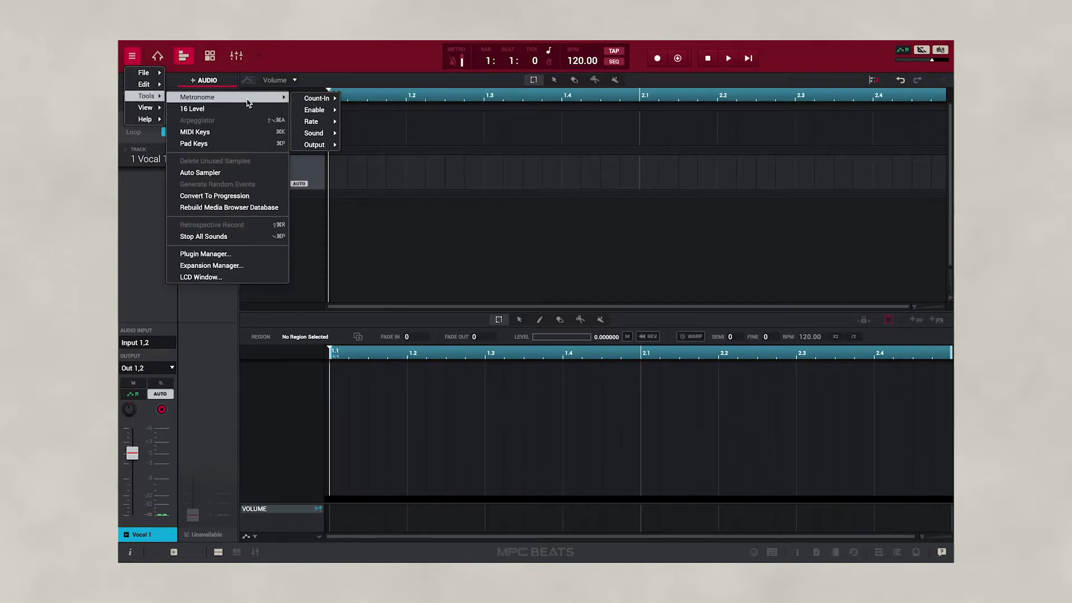
mouse_move(309, 111)
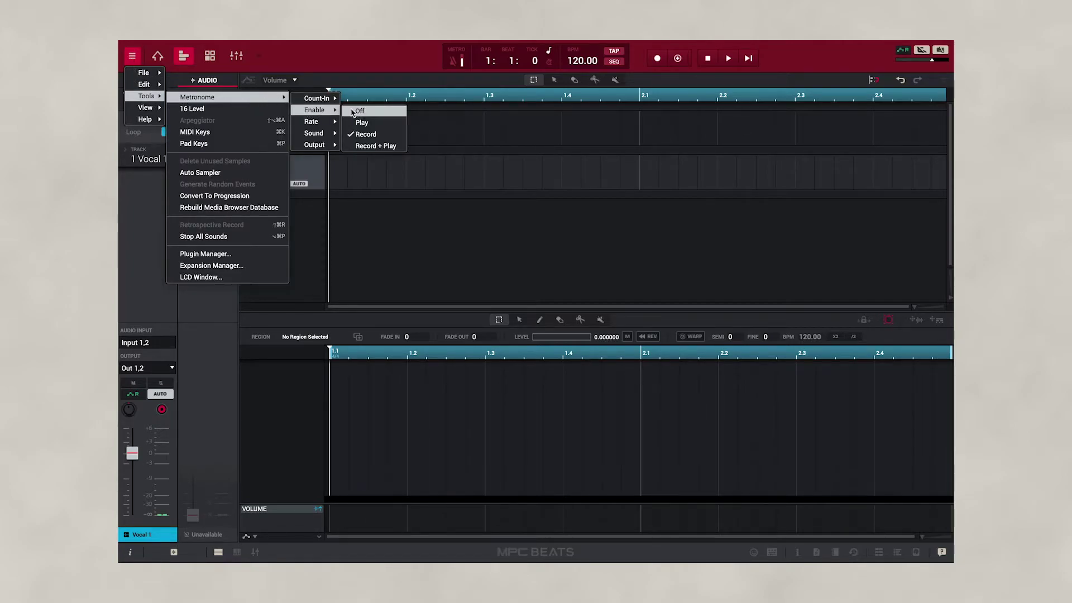
left_click(359, 112)
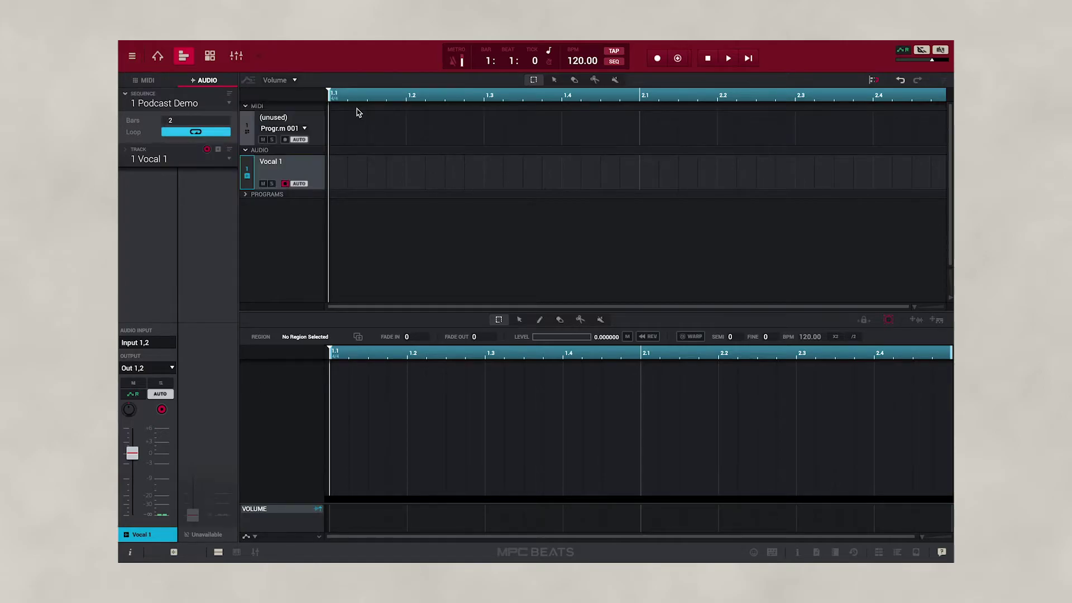
left_click(657, 59)
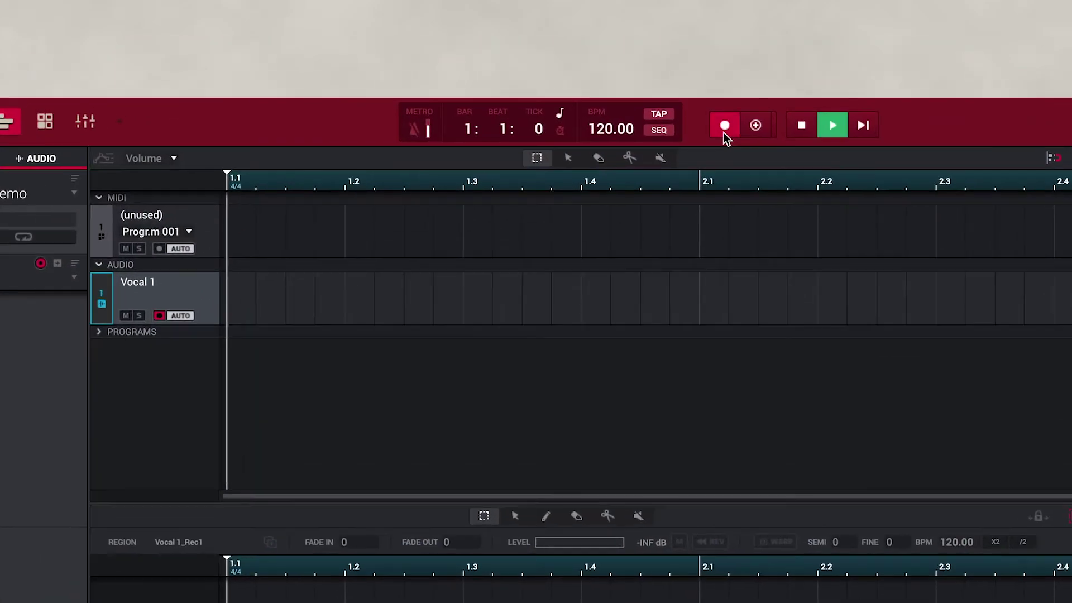
Record the vocal take on Vocal 1, stop, and play it back from bar 1.
left_click(864, 126)
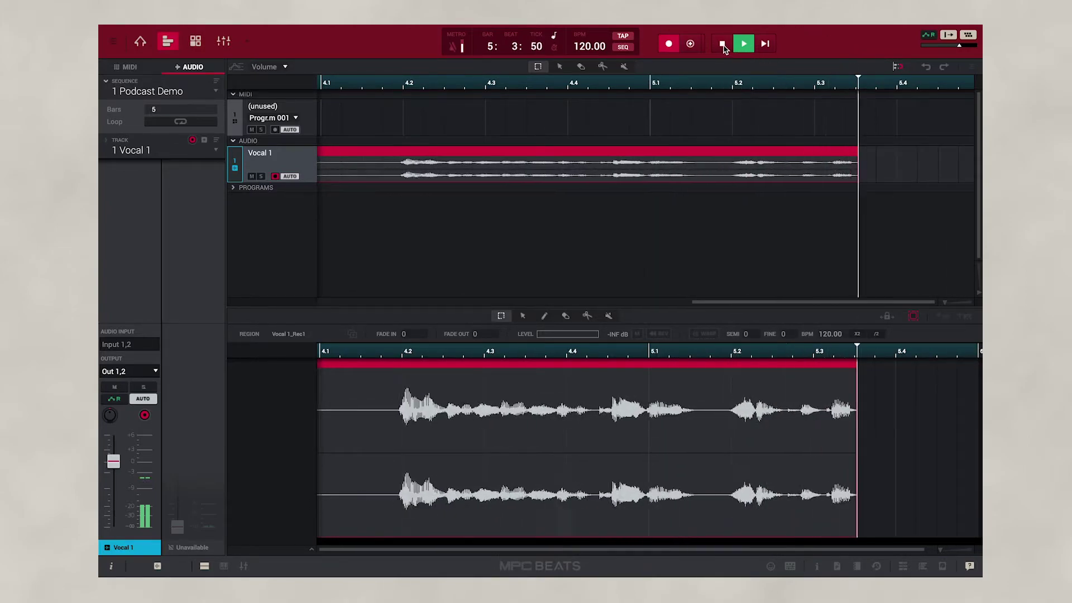
left_click(723, 48)
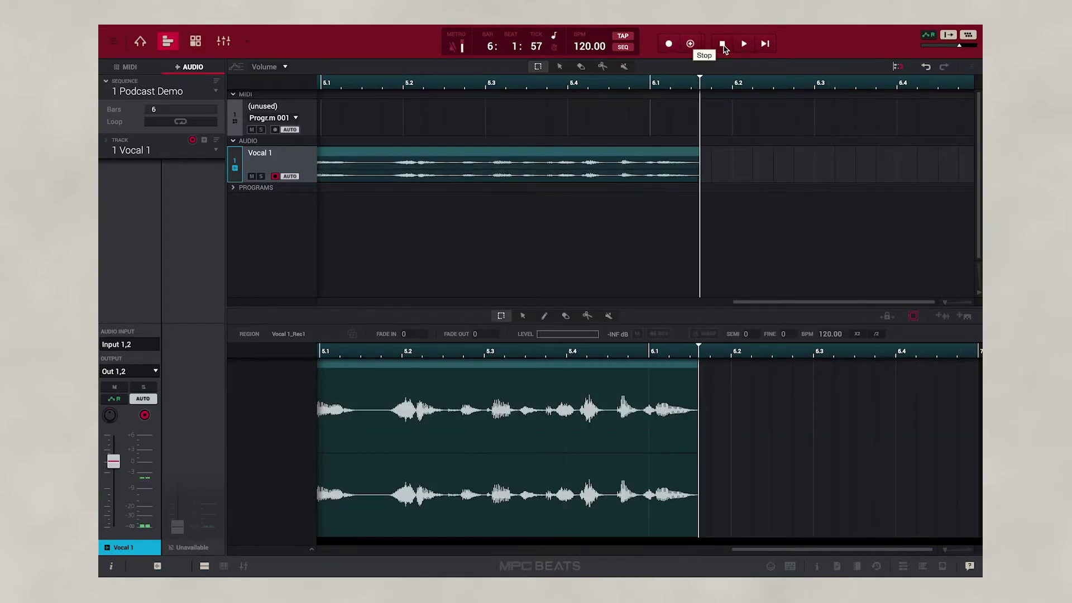
left_click(762, 46)
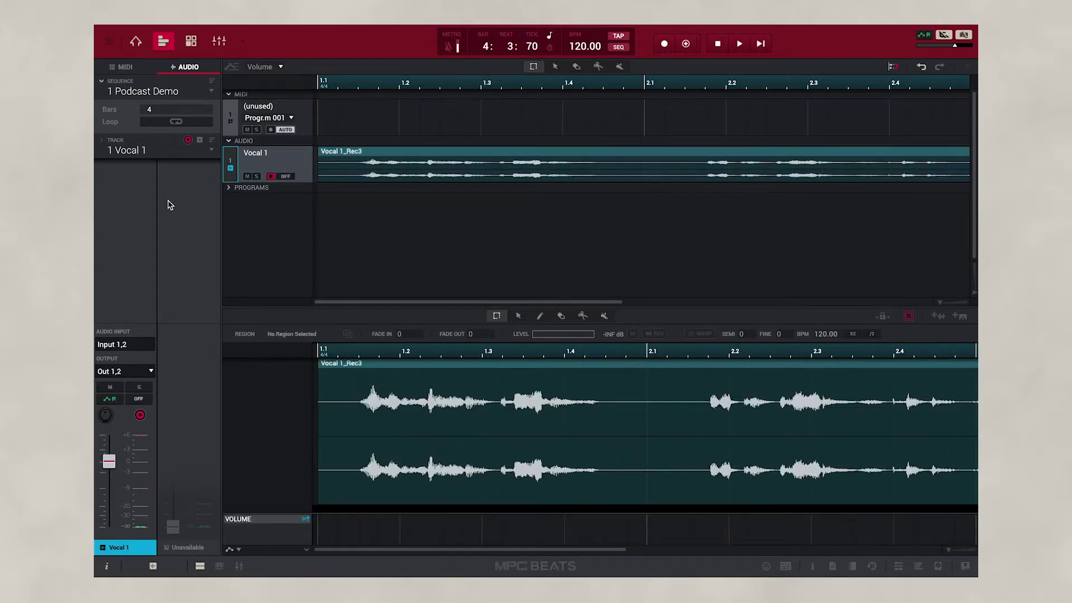
Save the project as 'Podcast' via Save Project As, then reopen the save dialog.
mouse_move(151, 28)
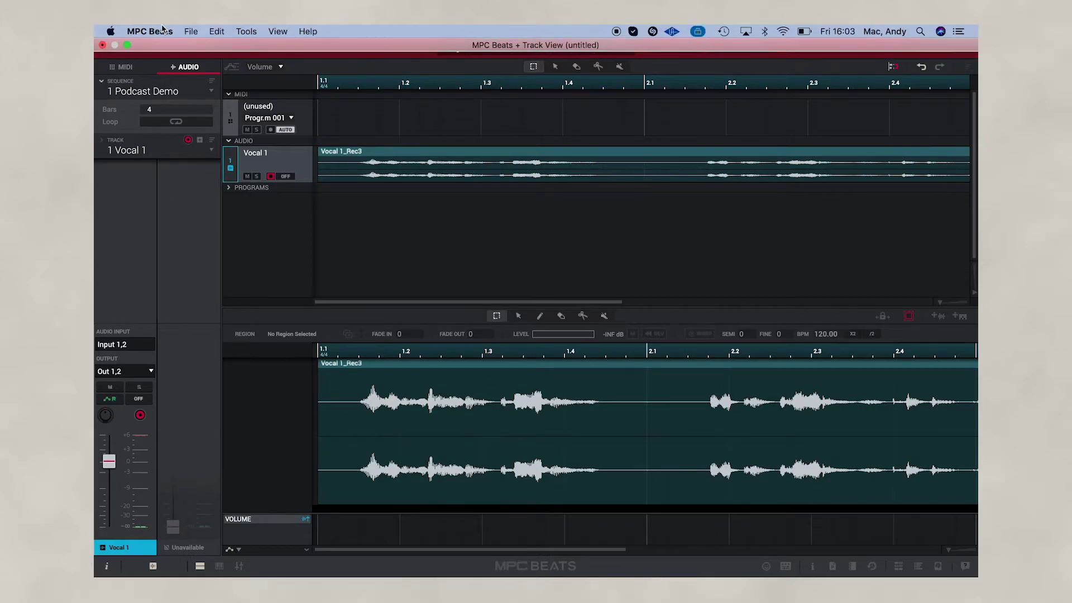
left_click(190, 31)
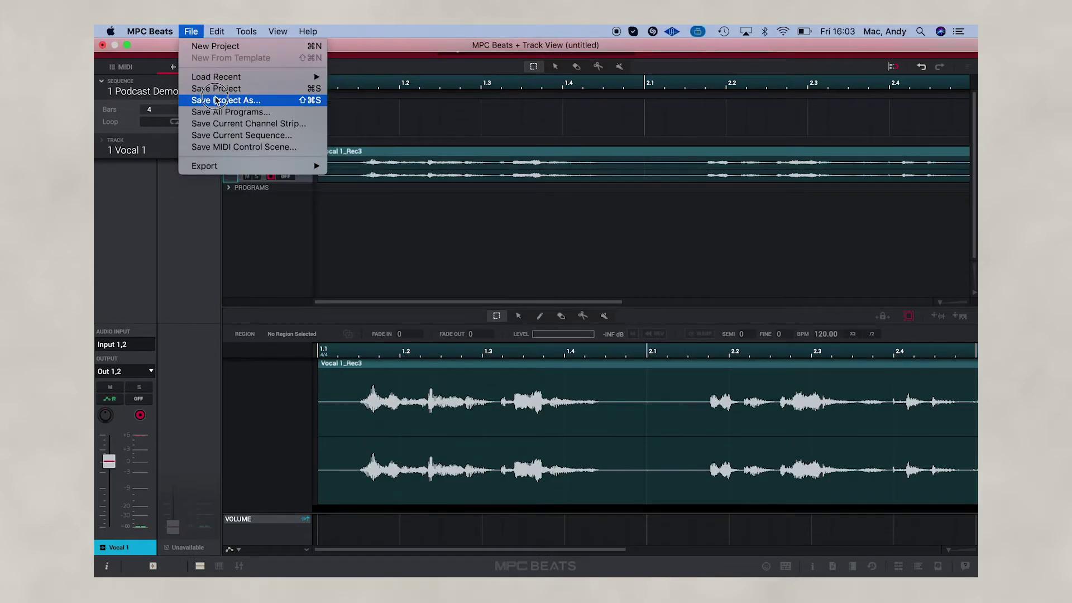
left_click(218, 100)
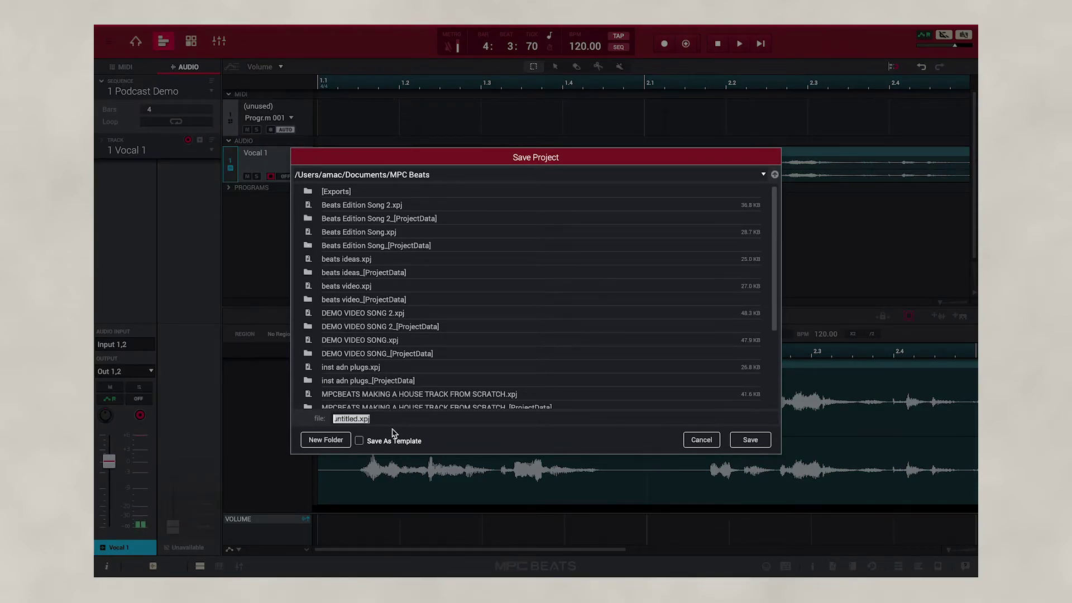
type("Podcast")
key("Return")
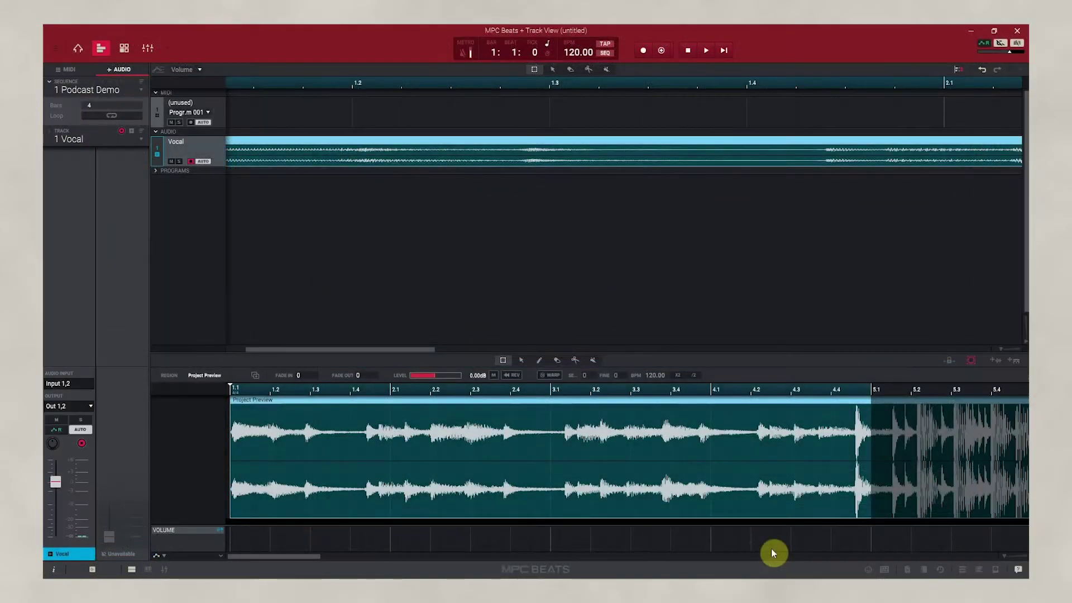
left_click(57, 49)
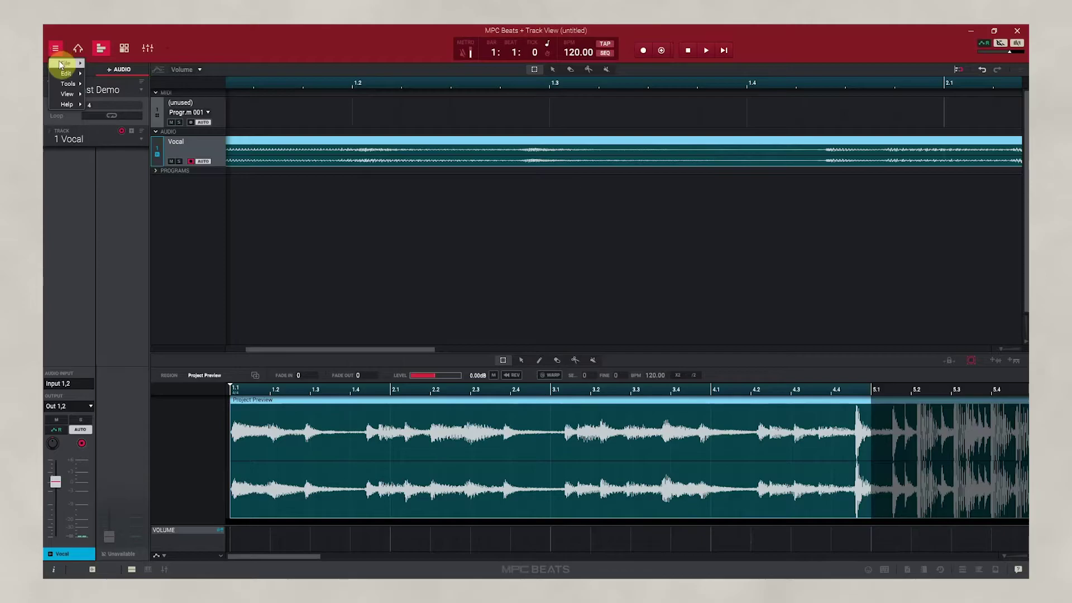
mouse_move(64, 63)
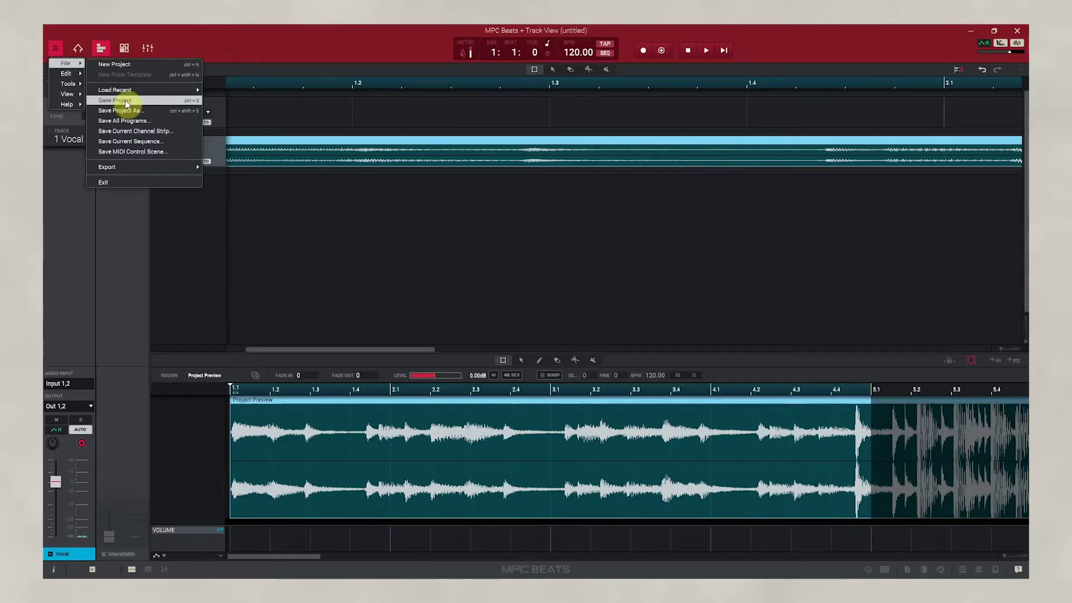
left_click(126, 103)
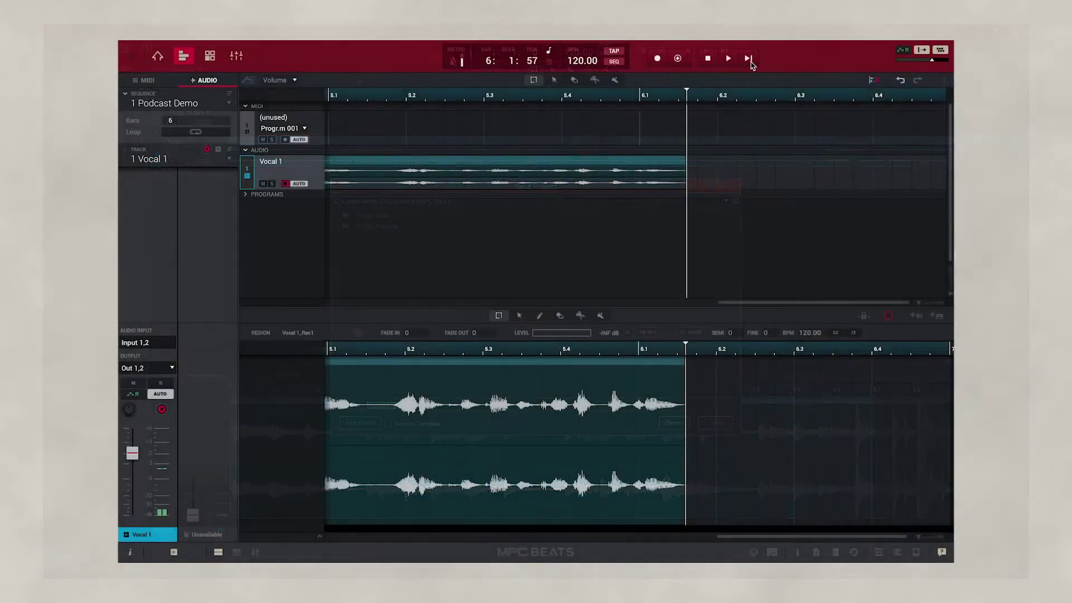
Trim the silent start off Vocal 1_Rec1 and move the region to bar 1.1.
left_click(728, 58)
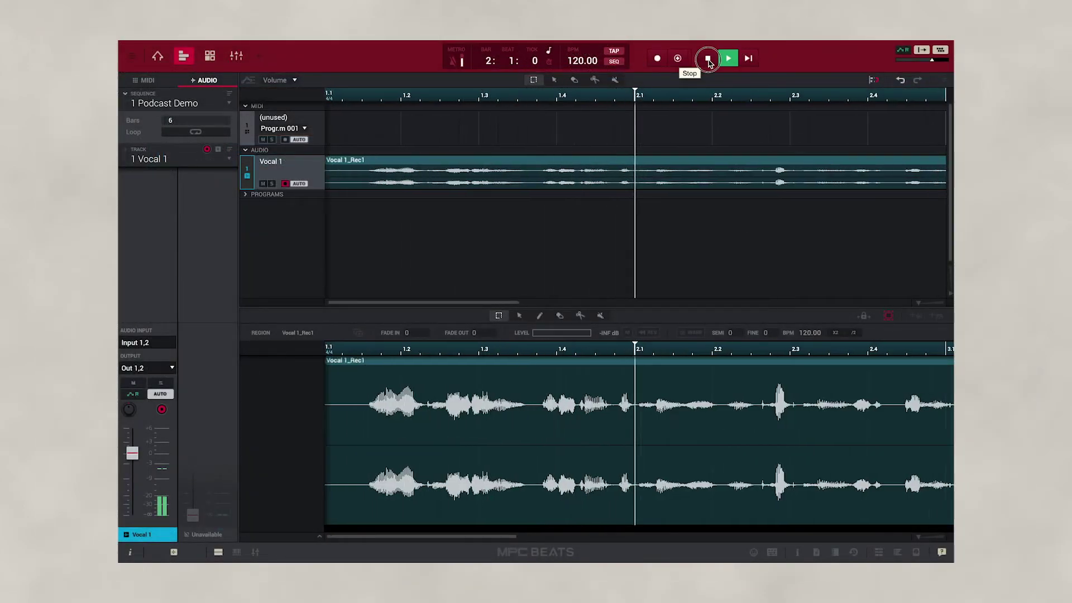
left_click(708, 59)
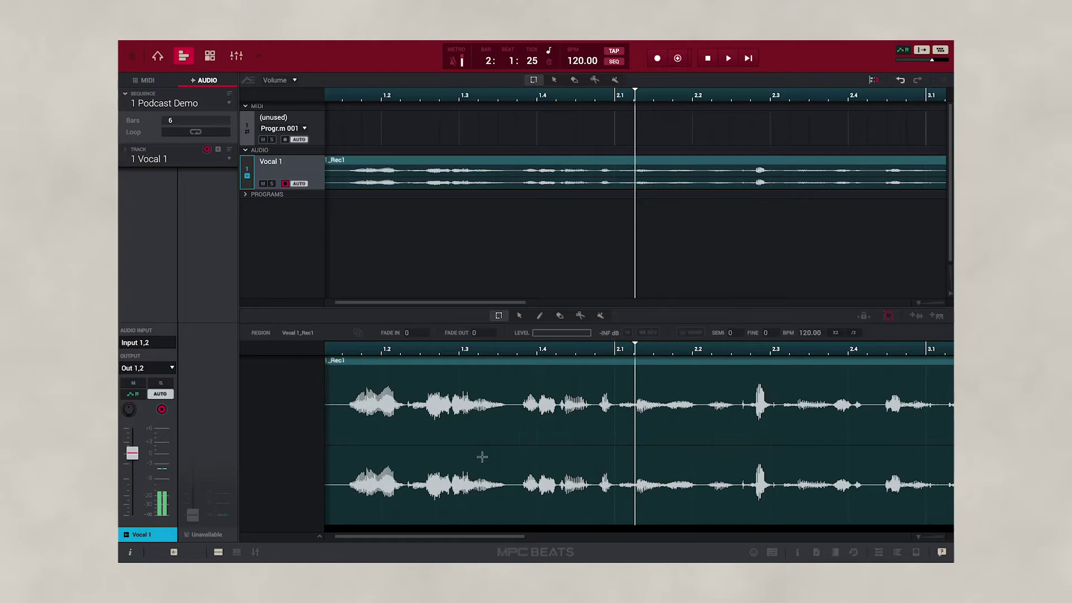
scroll(481, 454, "left", 1)
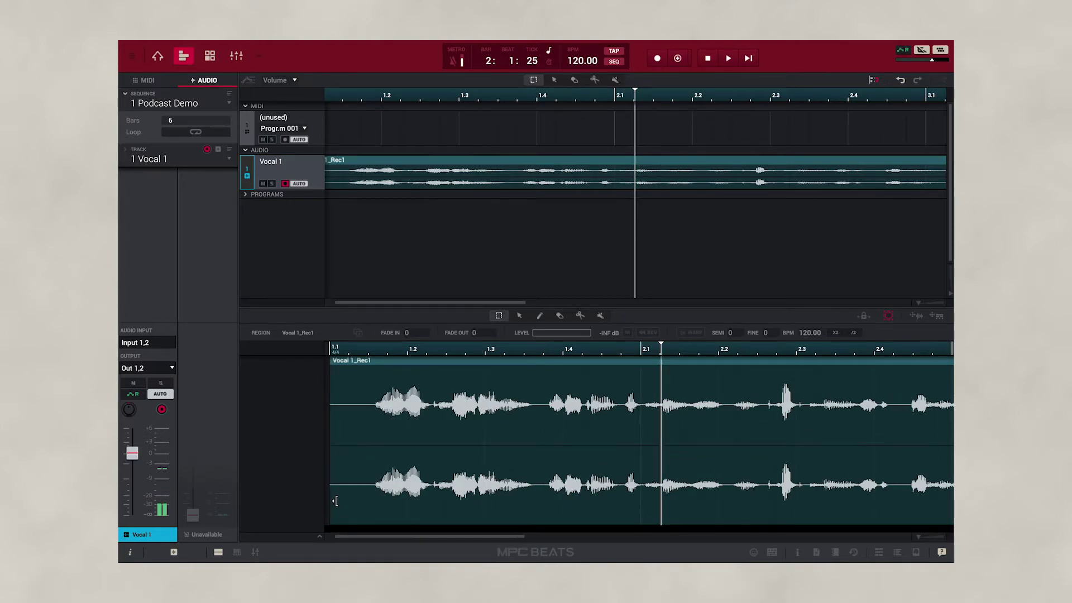
left_click_drag(334, 507, 360, 508)
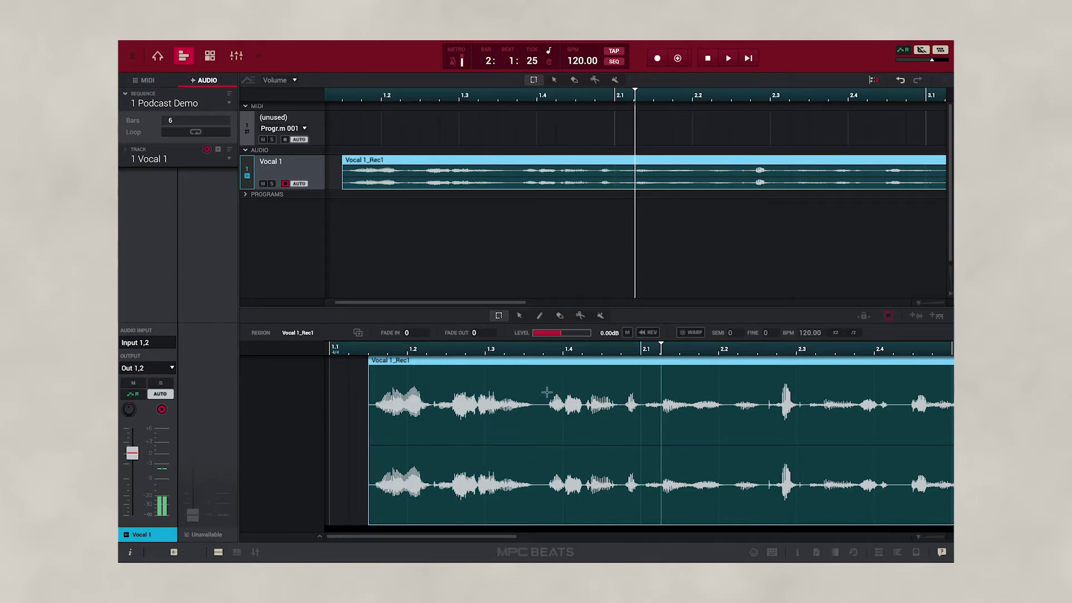
left_click_drag(527, 360, 481, 368)
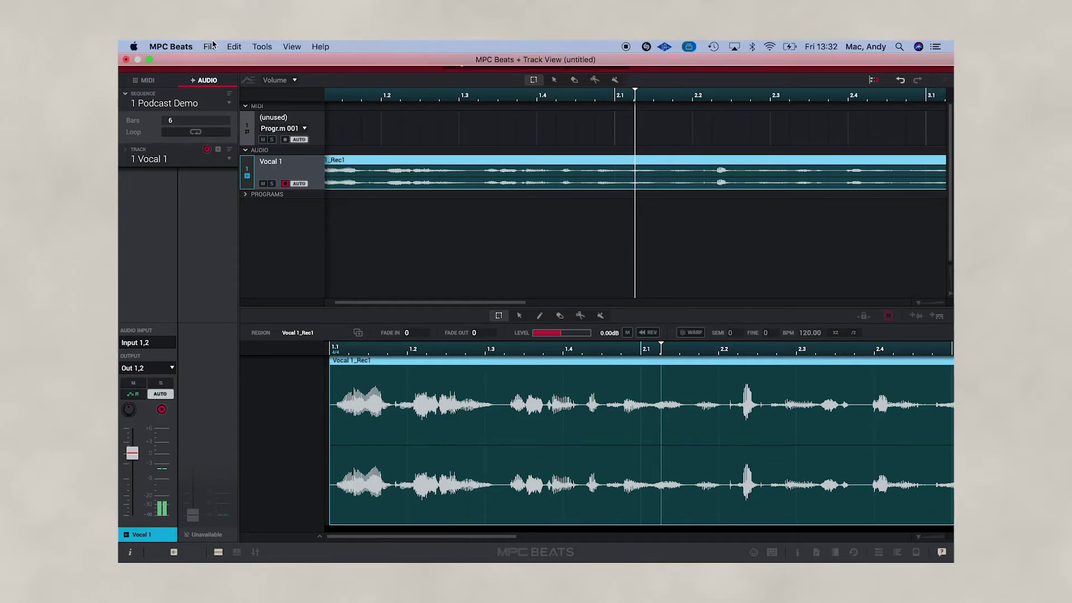
Export an audio mixdown of bars 1–6 as a 24-bit, 44.1 kHz WAV file.
left_click(211, 47)
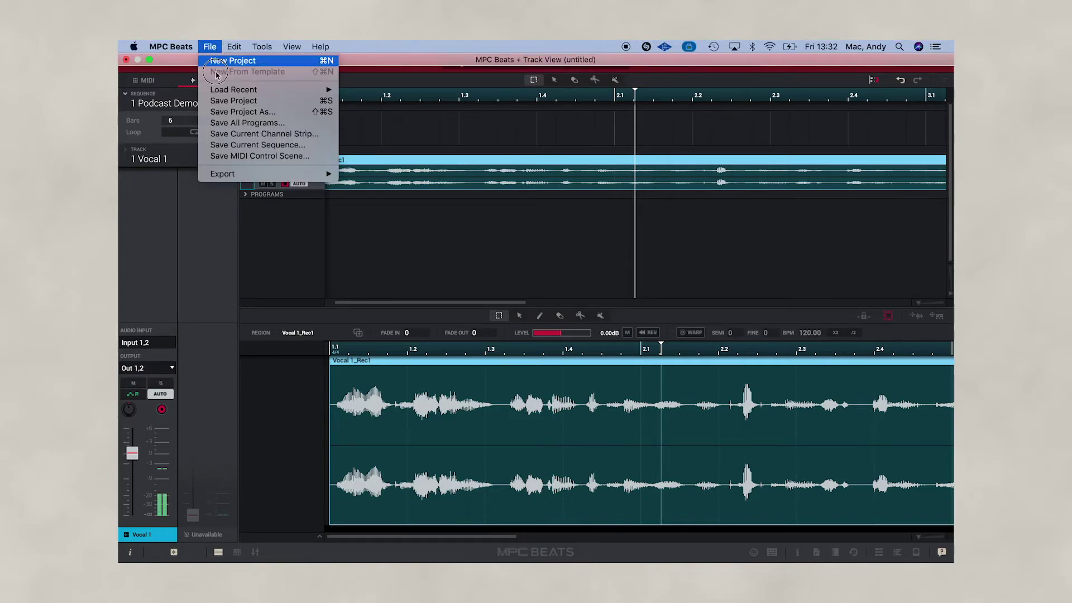
left_click(239, 177)
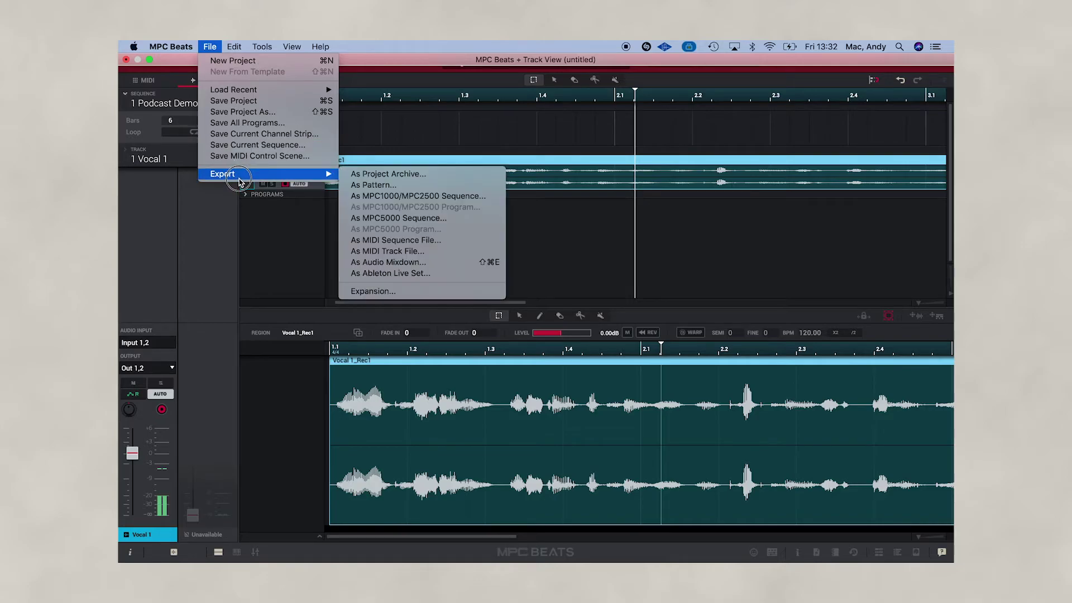
left_click(397, 270)
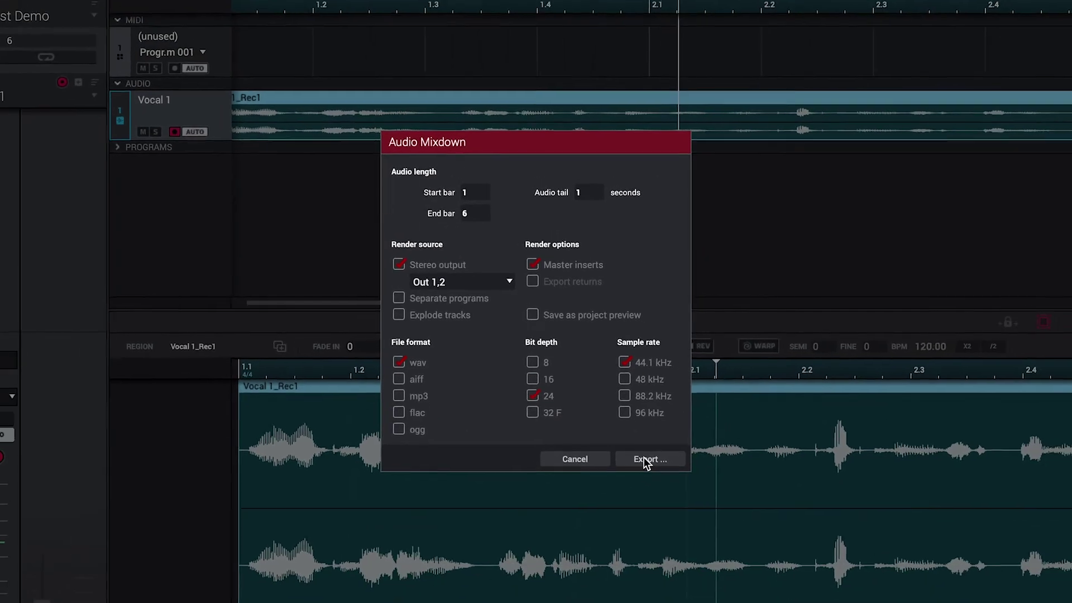
left_click(662, 484)
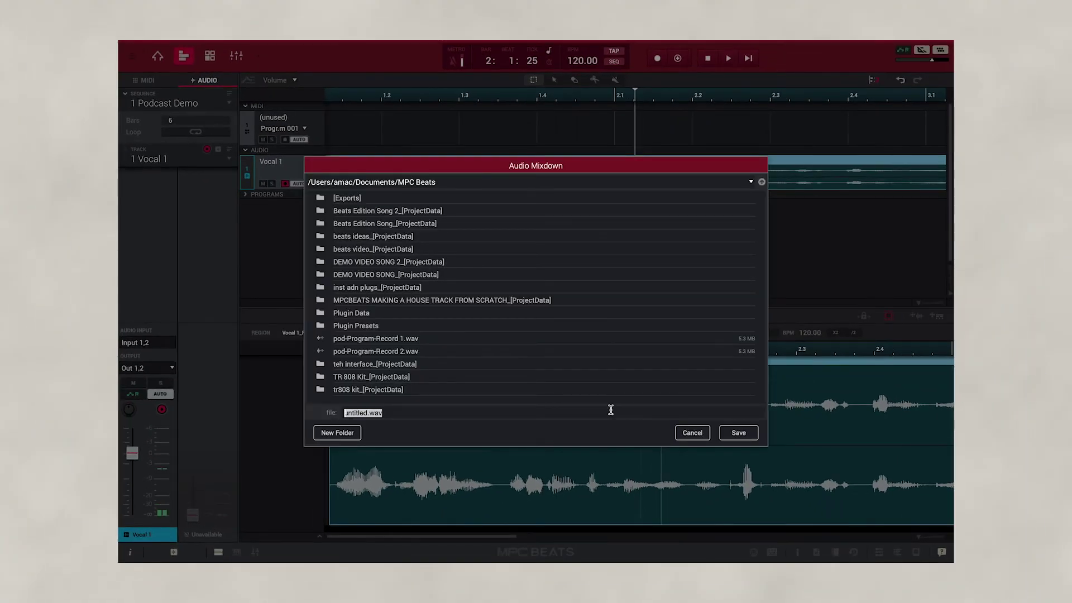
Save the mixdown to the Desktop as 'podcast Demo Audio' and exit fullscreen.
left_click(752, 184)
left_click(688, 252)
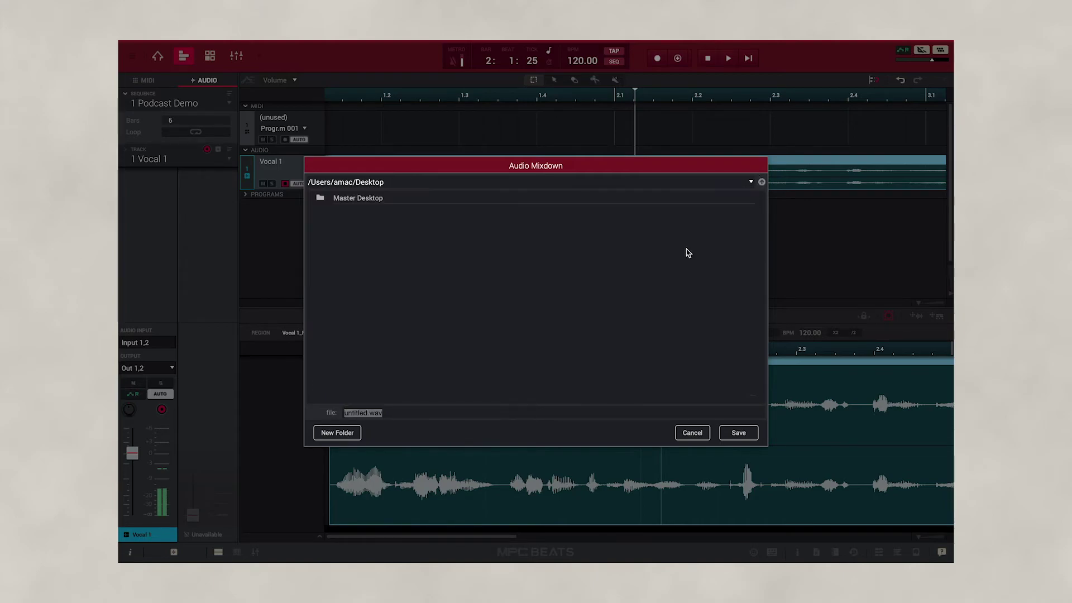
left_click_drag(403, 413, 320, 415)
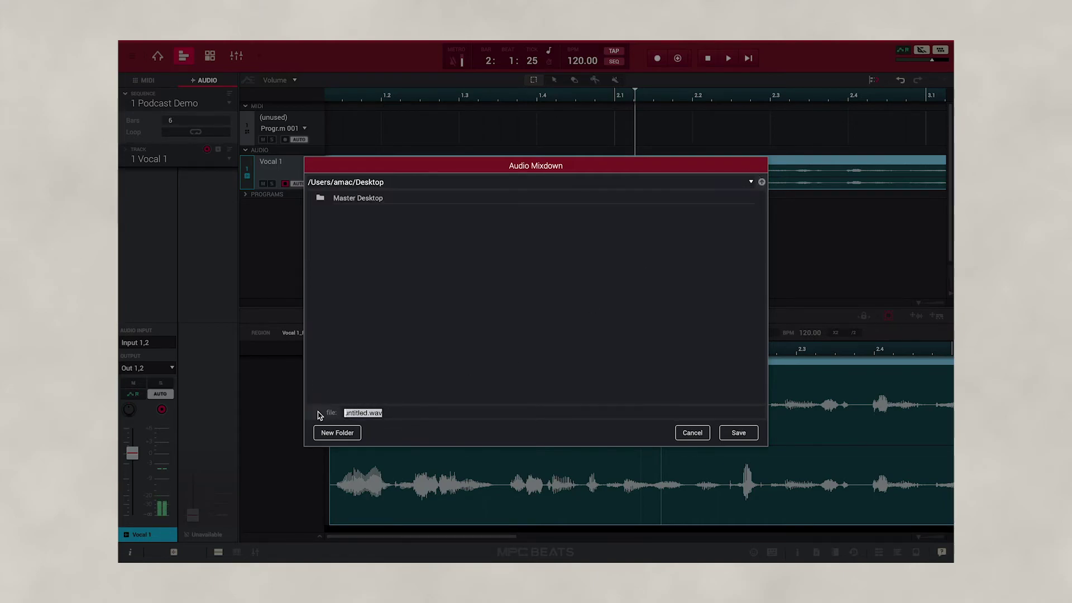
type("podcast Demo Audio")
left_click(740, 432)
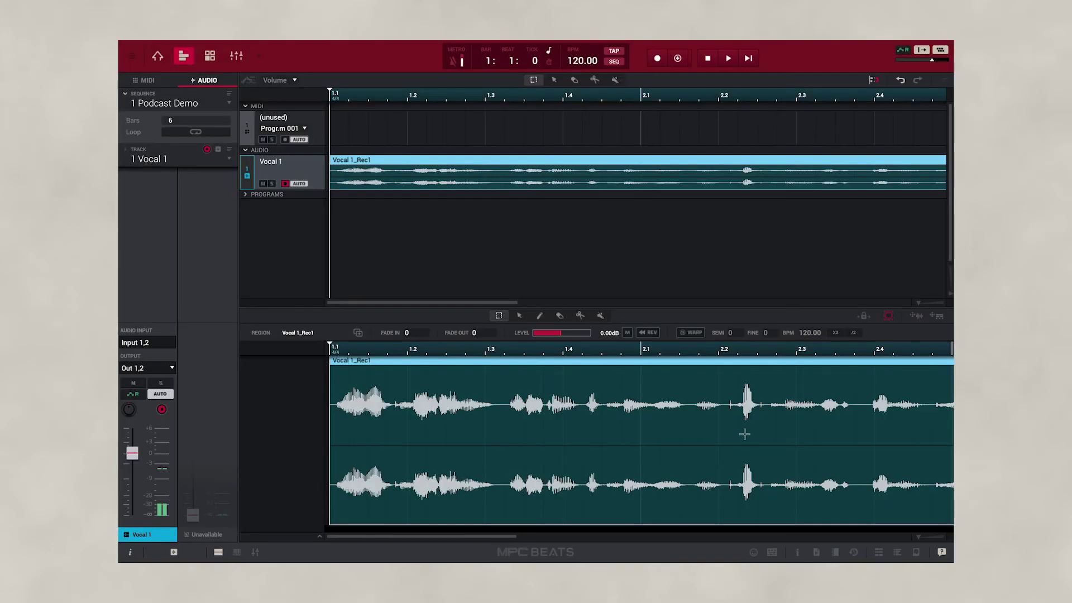
mouse_move(314, 43)
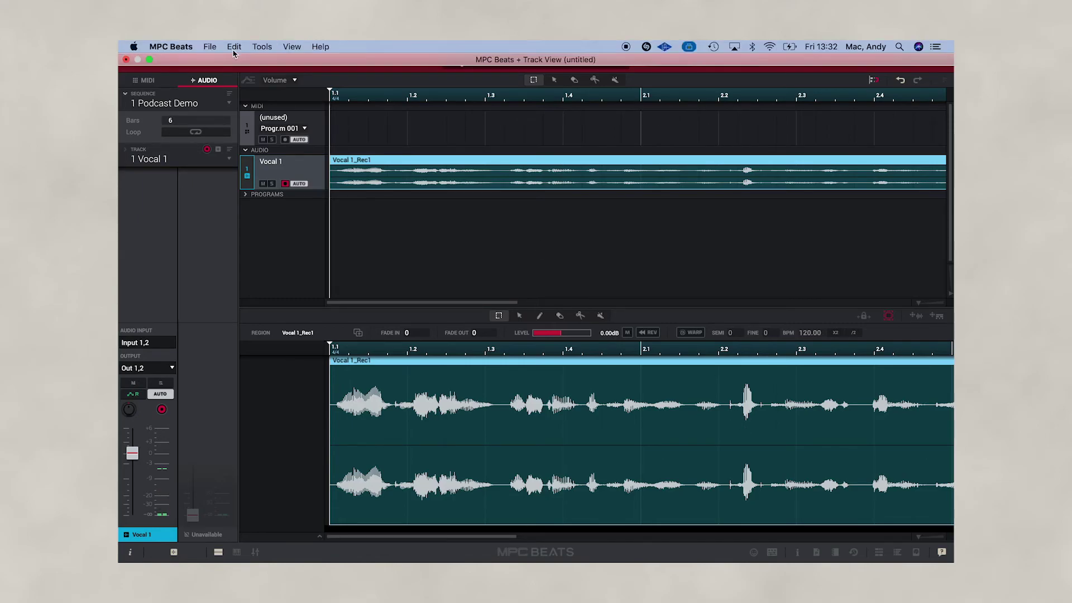
left_click(149, 61)
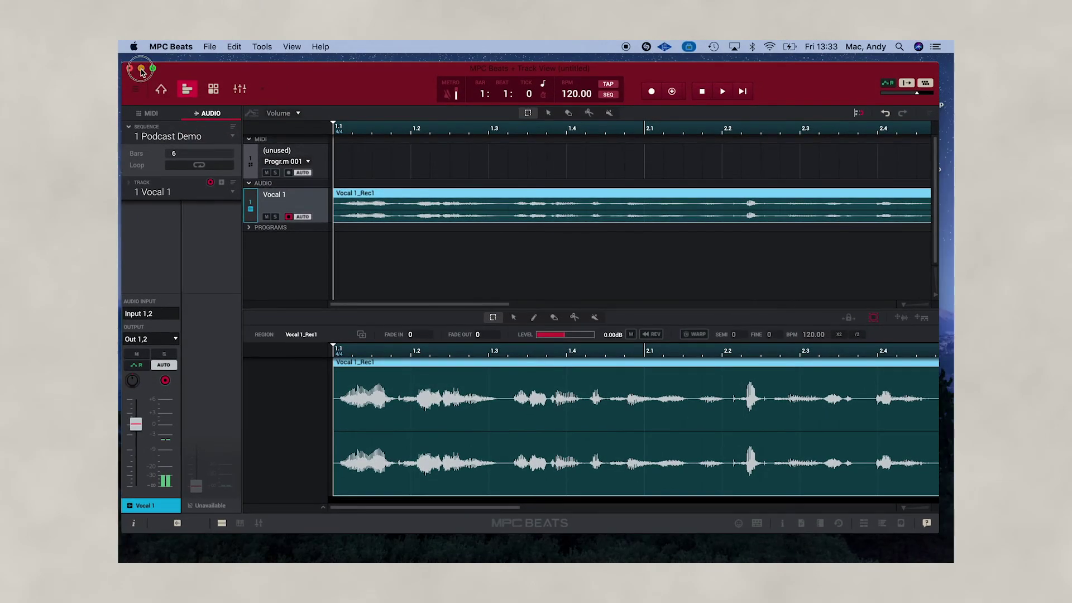
Load Podcast Vocal Template.xpj from the desktop and view its Vocal 1 and Vocal 2 tracks.
left_click(144, 70)
mouse_move(916, 153)
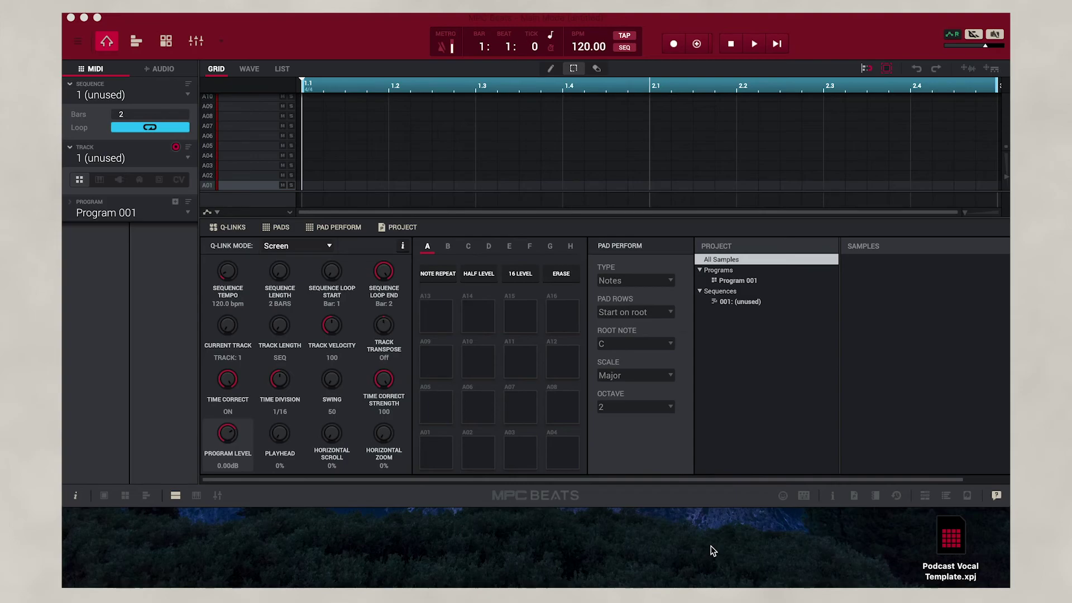
left_click(947, 545)
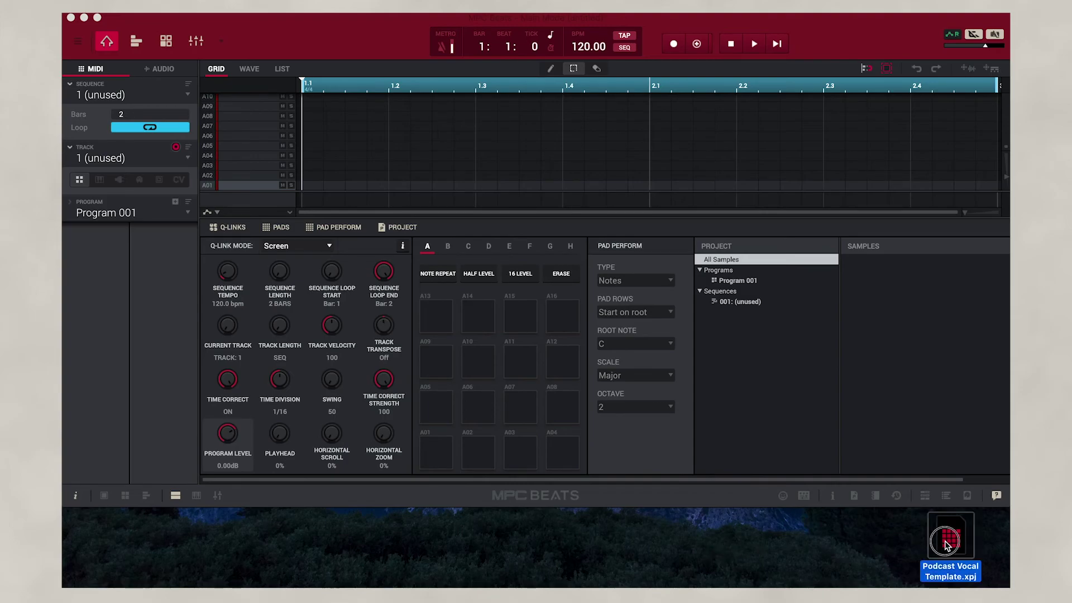
left_click(902, 560)
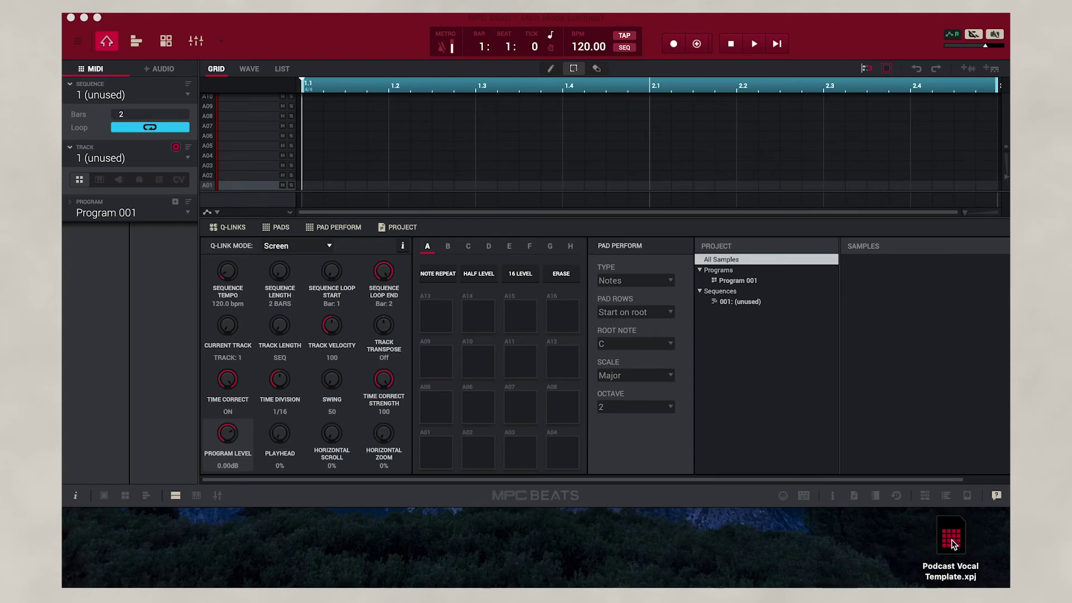
left_click_drag(953, 545, 765, 371)
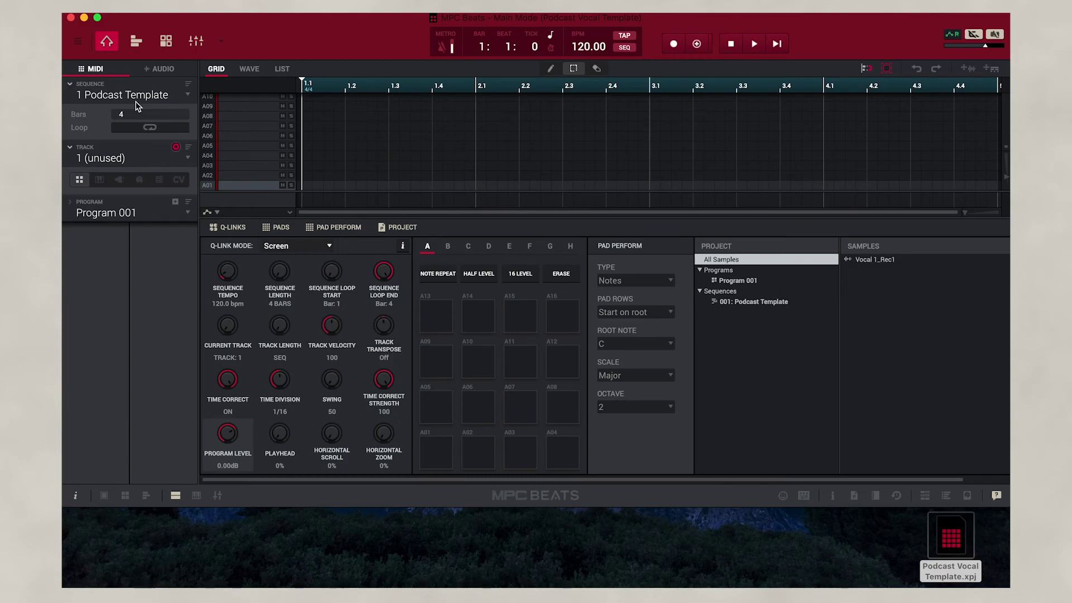
left_click(136, 42)
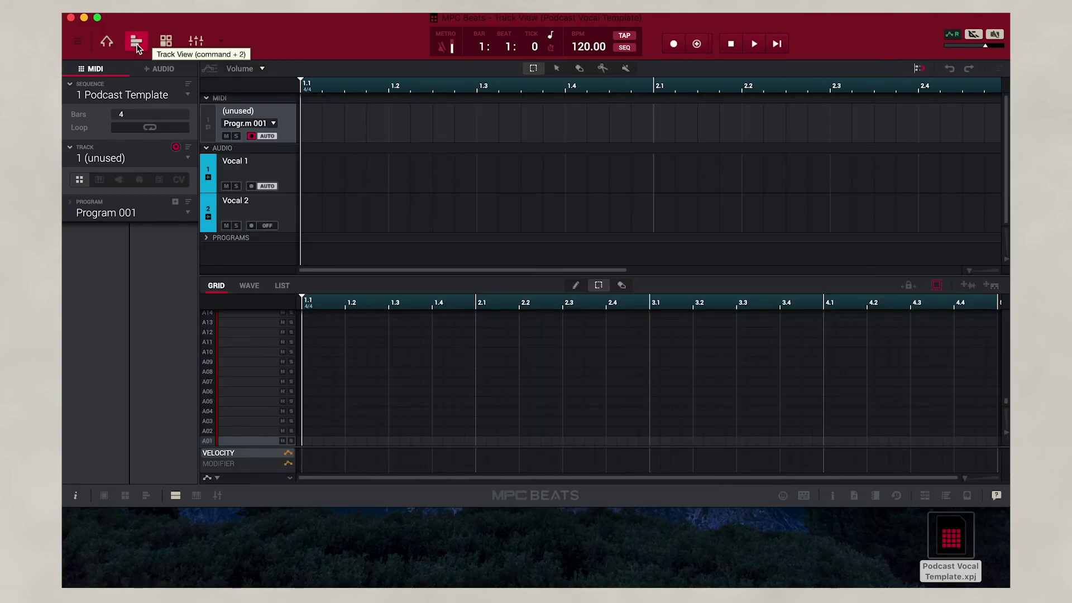
Record a new take, Vocal 1_Rec2, on the Vocal 1 track, stopping around bar 3.
left_click(279, 174)
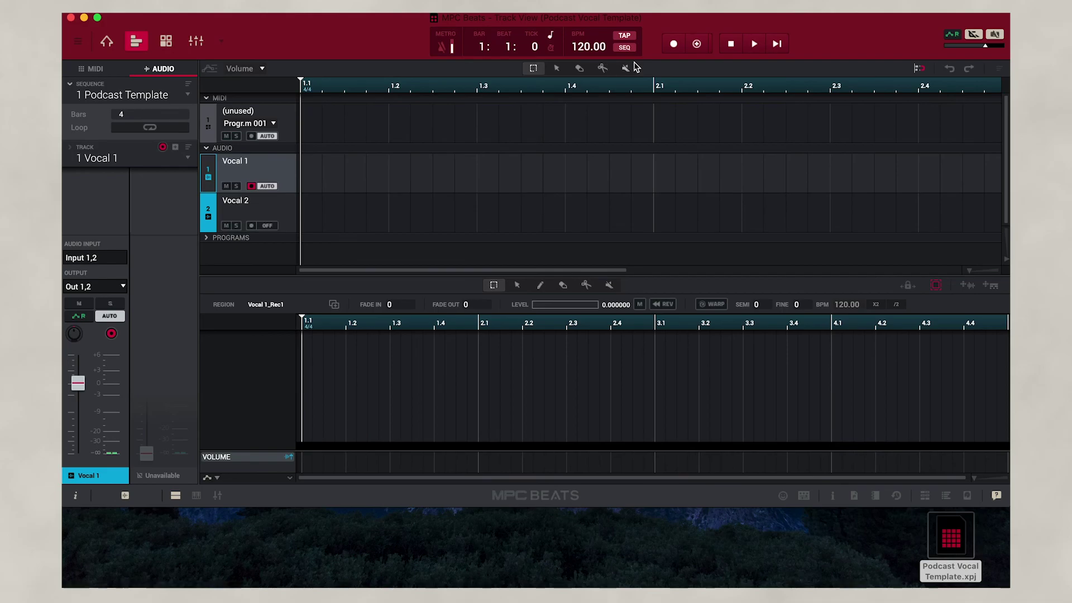
left_click(674, 44)
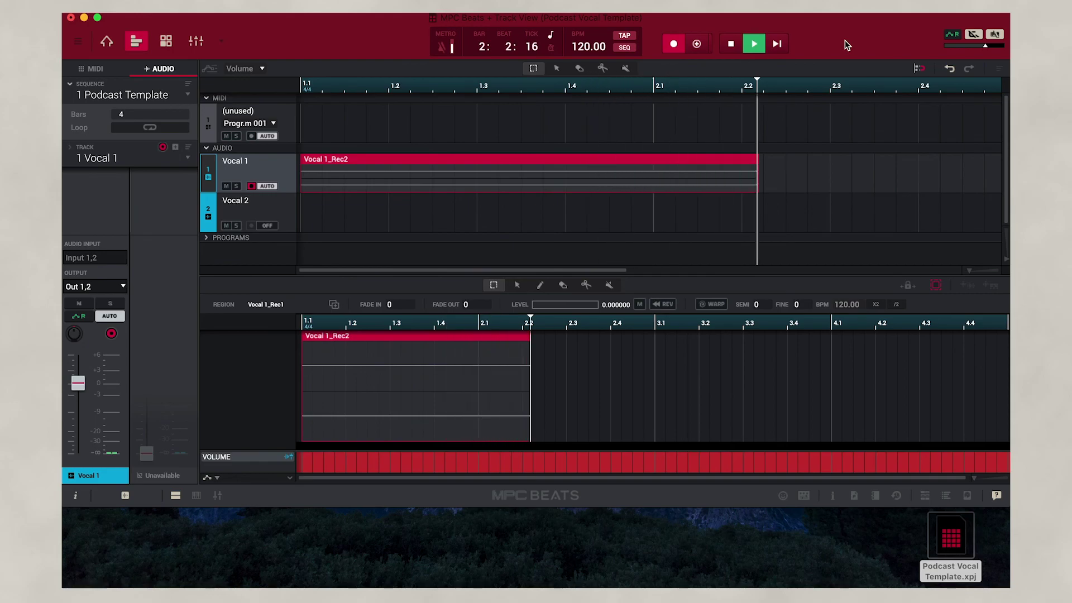
left_click(730, 45)
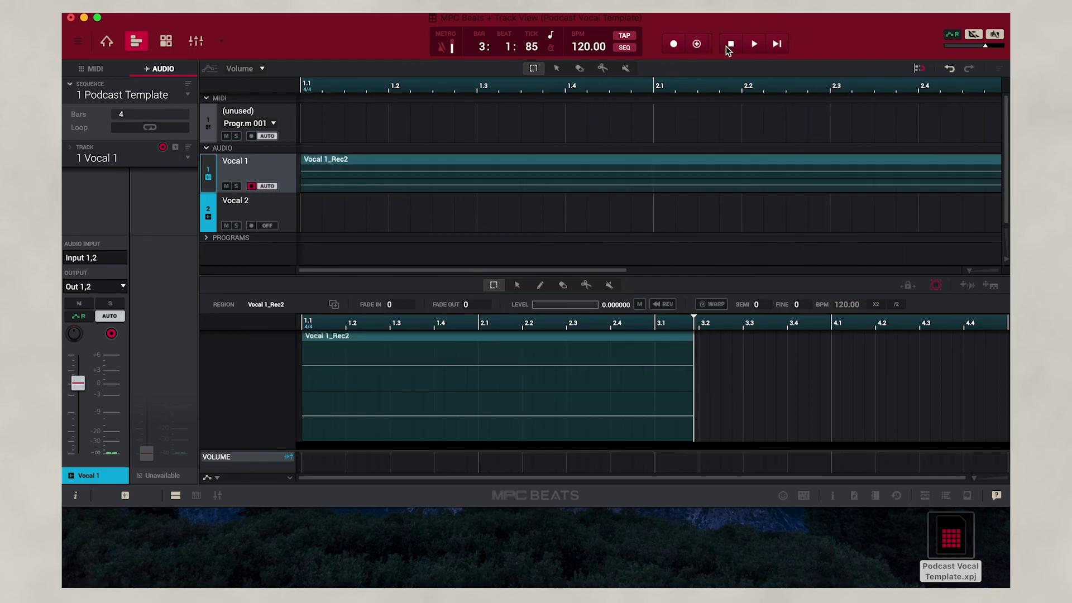